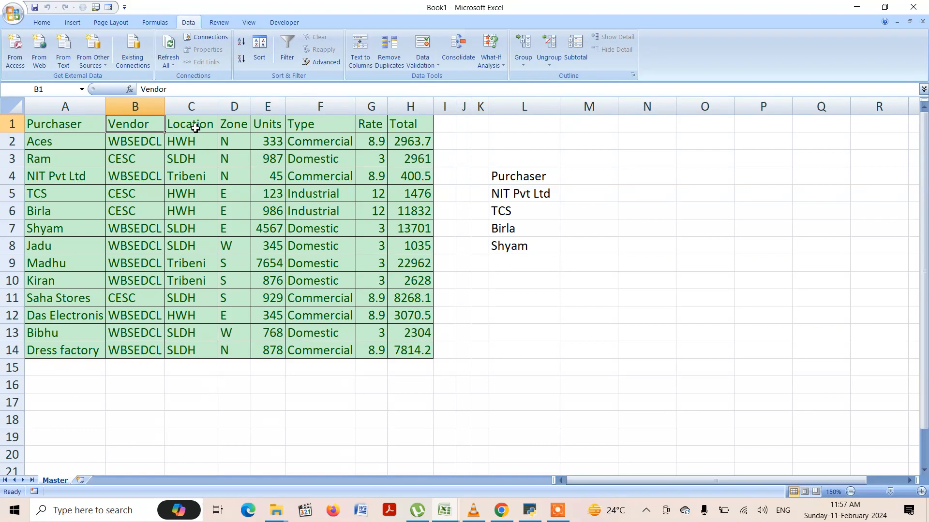
pyautogui.click(247, 127)
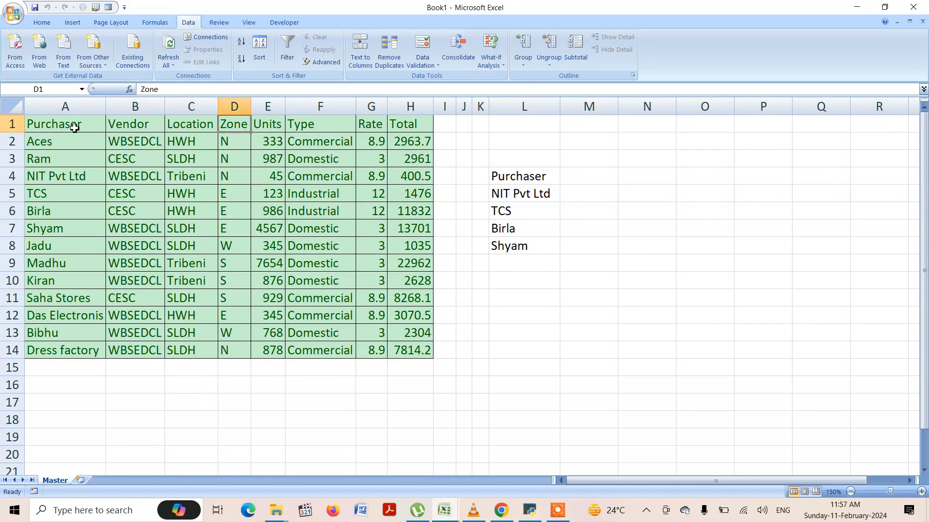
pyautogui.moveTo(45, 125); pyautogui.dragTo(388, 351)
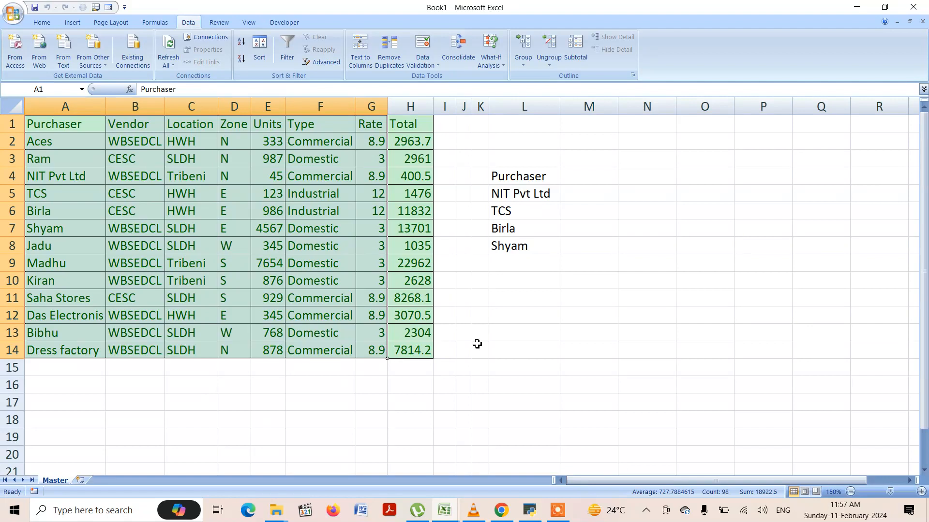
pyautogui.click(508, 176)
pyautogui.moveTo(508, 176); pyautogui.dragTo(526, 246)
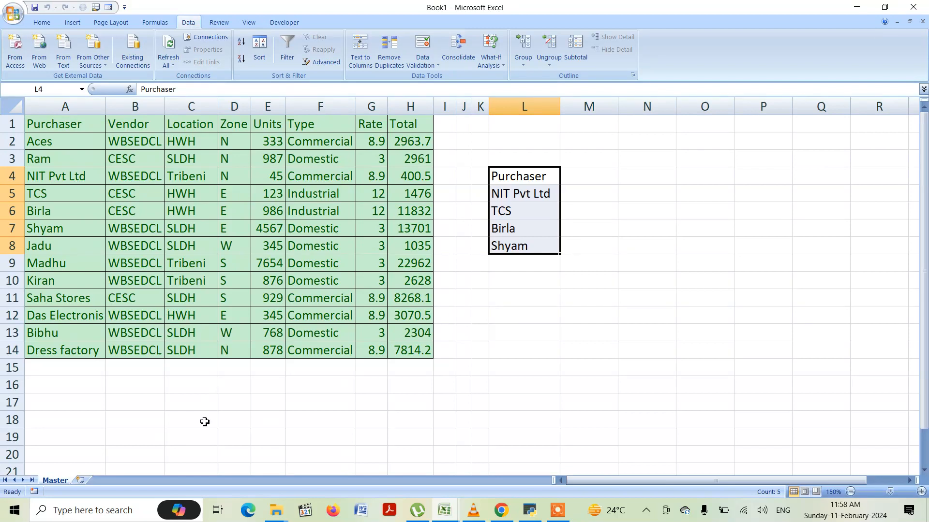
# Insert a new blank worksheet in front of the Master sheet
pyautogui.hotkey('shift', 'F11')
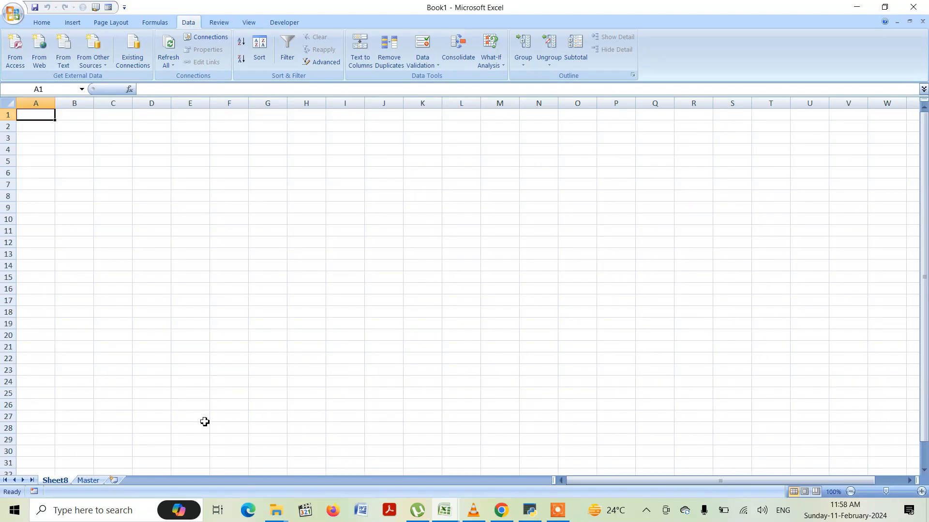
pyautogui.click(921, 492)
pyautogui.click(921, 492)
pyautogui.click(922, 491)
pyautogui.click(922, 492)
pyautogui.click(921, 492)
pyautogui.click(921, 492)
pyautogui.click(922, 491)
pyautogui.click(921, 492)
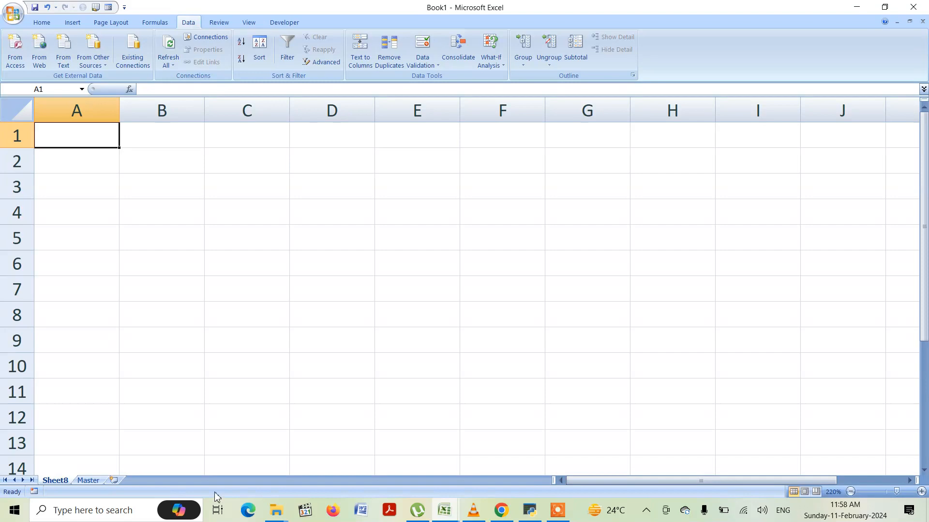
# Set up an Advanced Filter from the Master sheet that copies to another location, with list range A1:H14 and criteria range L4:L8
pyautogui.click(89, 481)
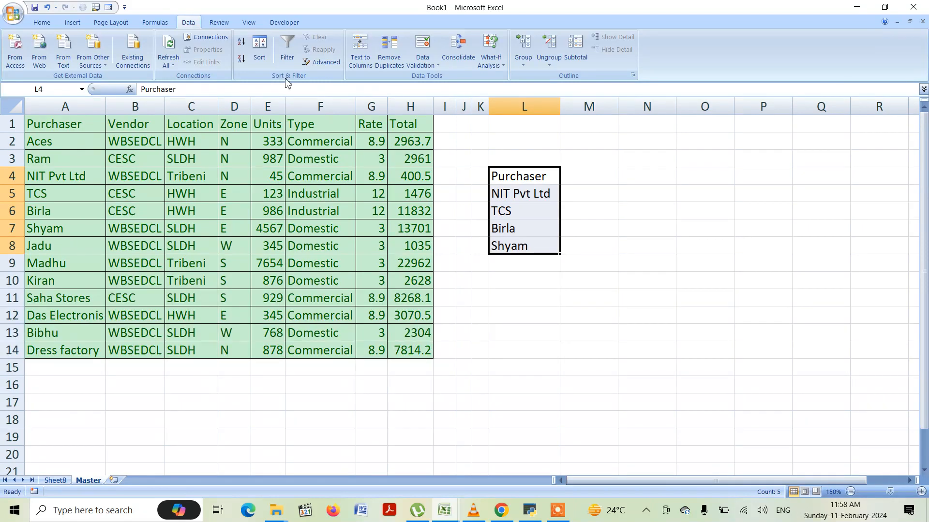
pyautogui.click(323, 61)
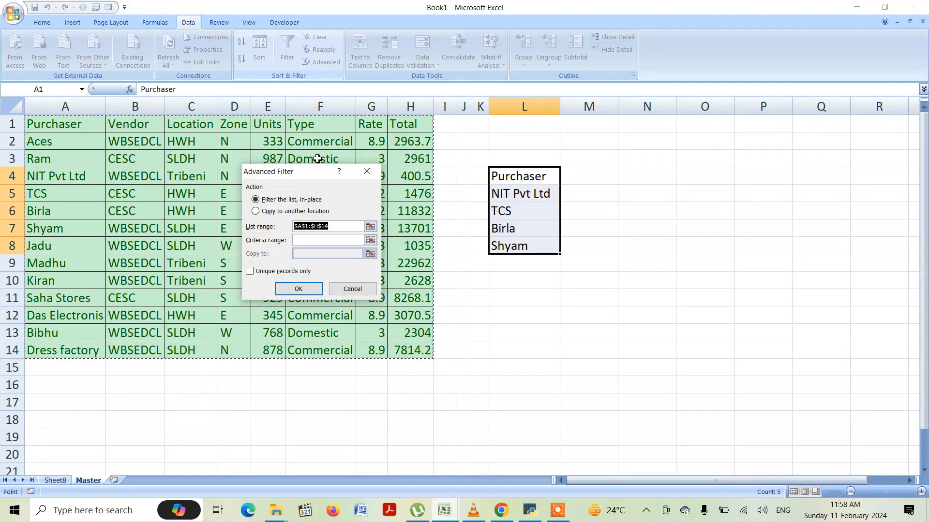
pyautogui.click(255, 211)
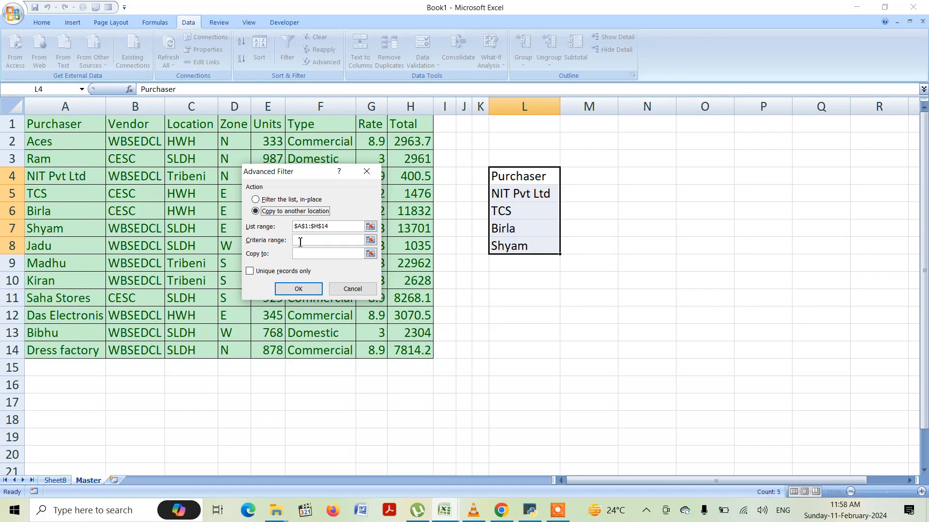
pyautogui.click(370, 228)
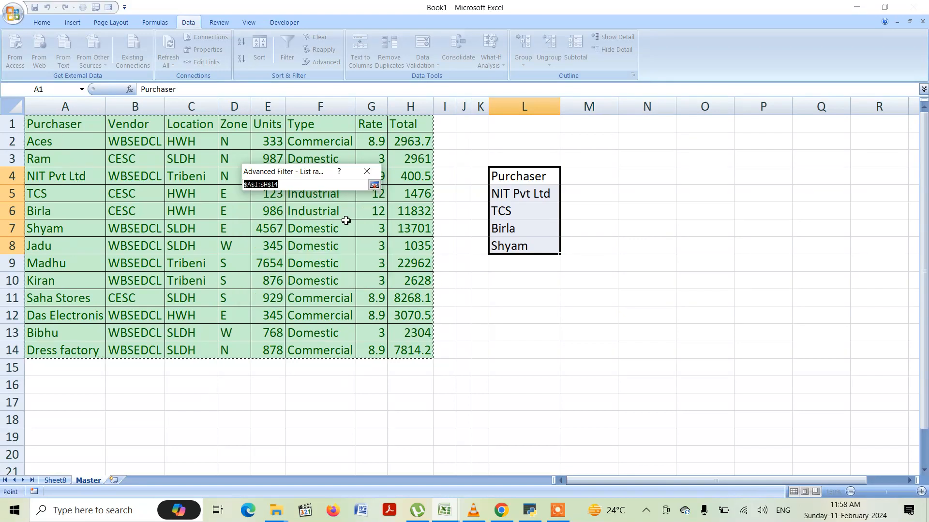
pyautogui.moveTo(44, 122); pyautogui.dragTo(411, 349)
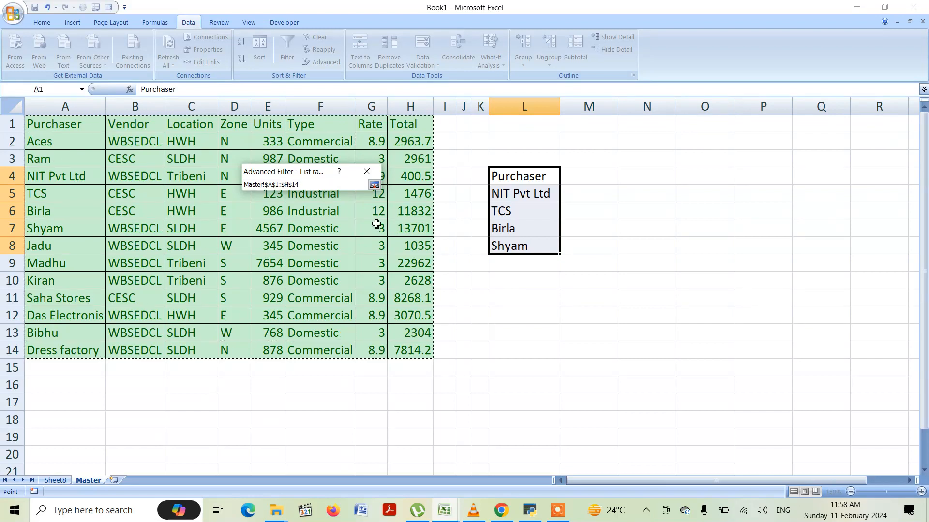
pyautogui.click(374, 186)
pyautogui.click(310, 239)
pyautogui.moveTo(515, 179); pyautogui.dragTo(526, 250)
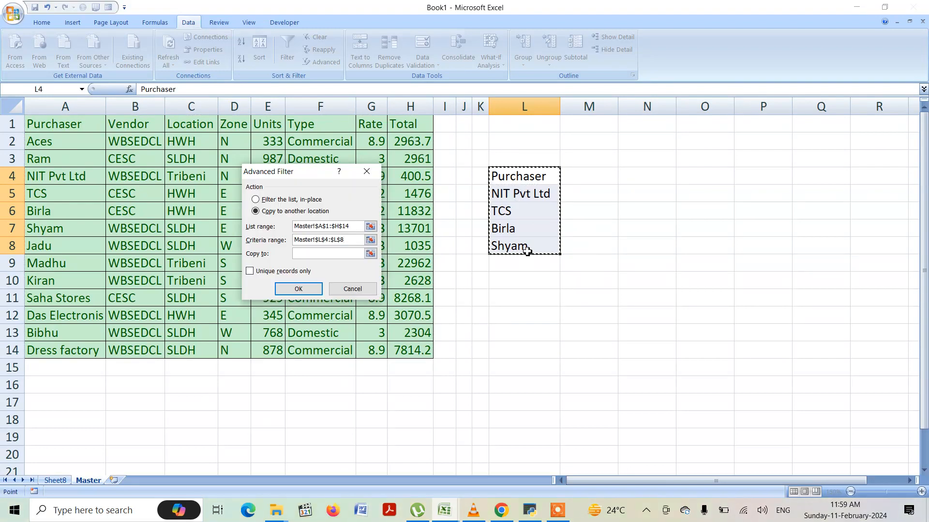
# Try to output the filtered records to cell A1 of Sheet8 with the filter started from Master
pyautogui.click(311, 255)
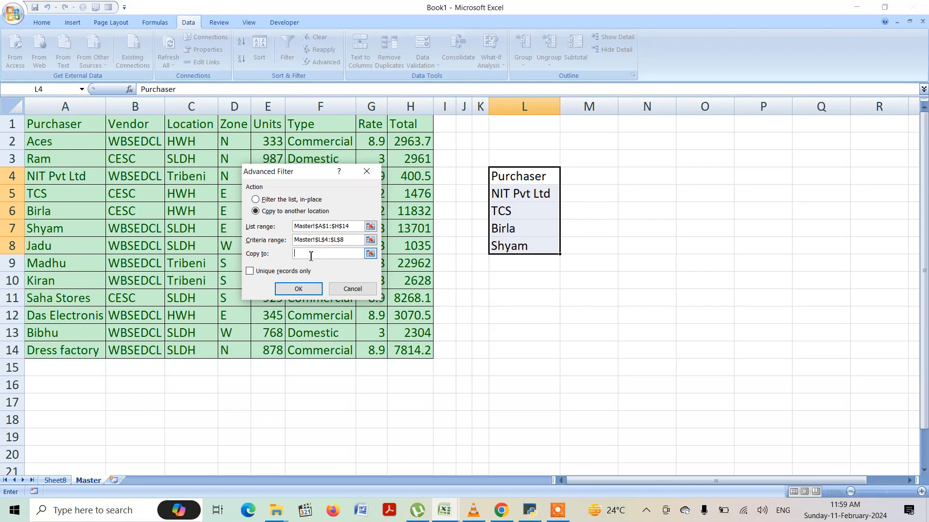
pyautogui.click(57, 481)
pyautogui.click(59, 138)
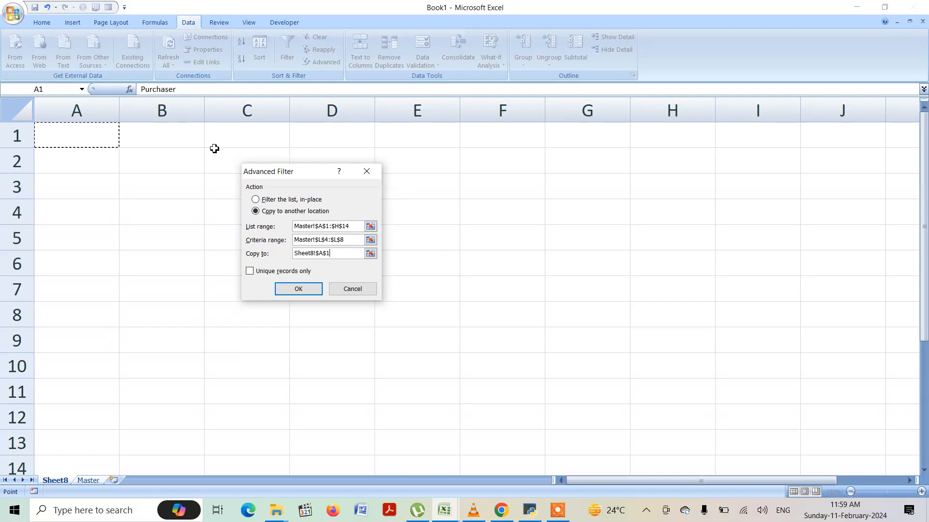
pyautogui.click(308, 289)
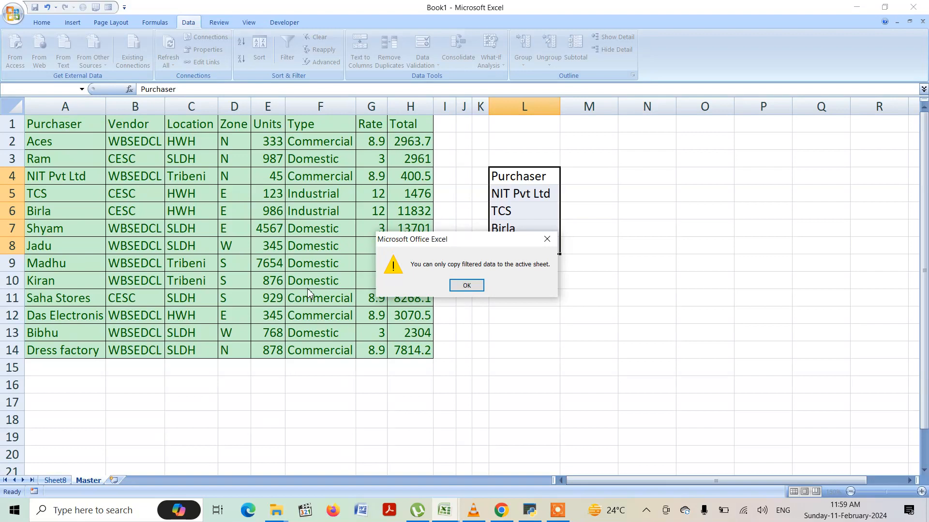
pyautogui.click(468, 285)
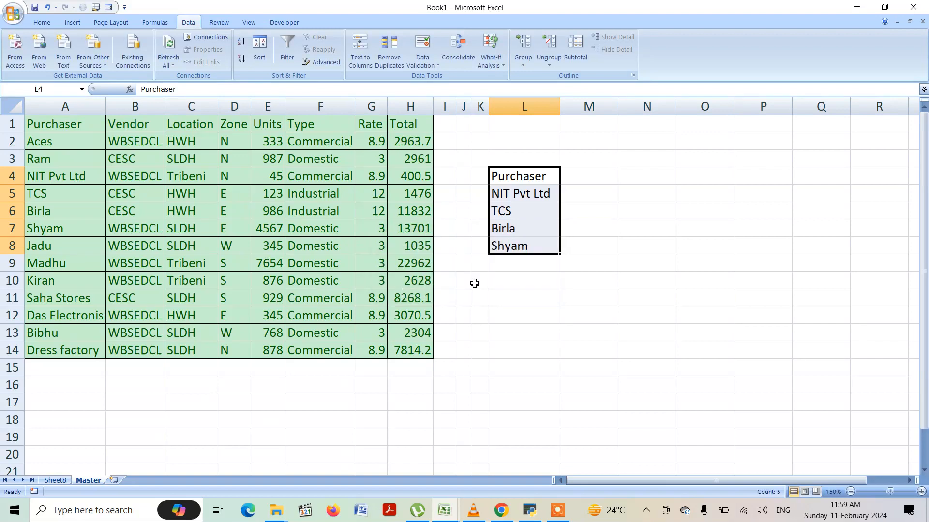
# Rename Sheet8 as Example 1
pyautogui.click(56, 481)
pyautogui.rightClick(57, 481)
pyautogui.click(56, 481)
pyautogui.doubleClick(56, 480)
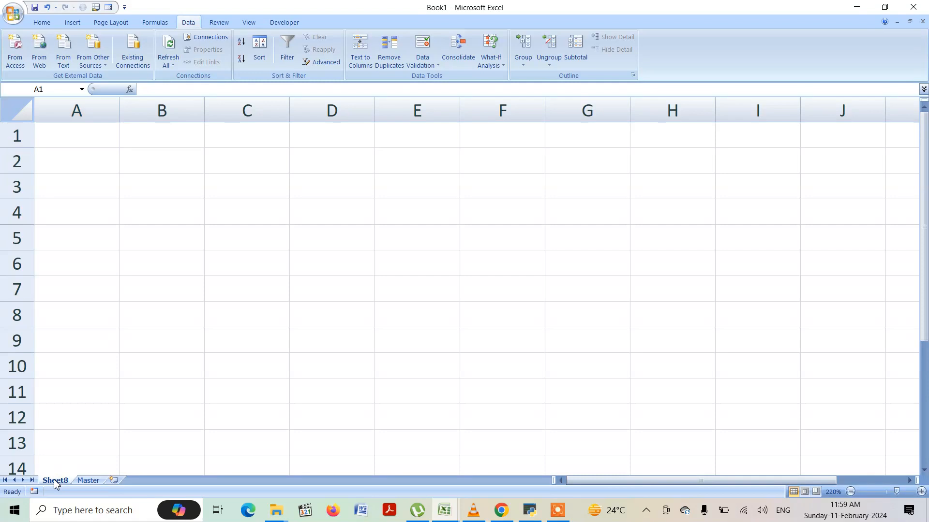
pyautogui.write('Exa')
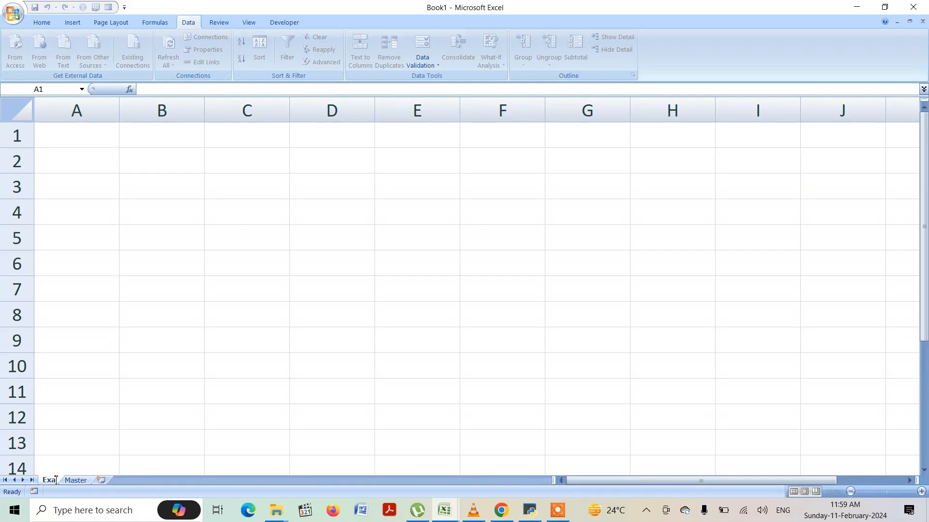
pyautogui.write('mple 1')
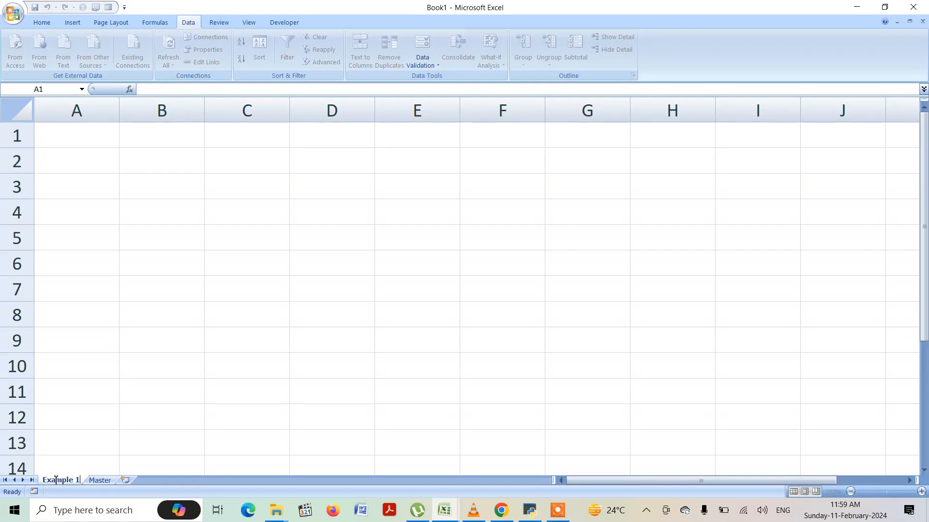
pyautogui.press('Return')
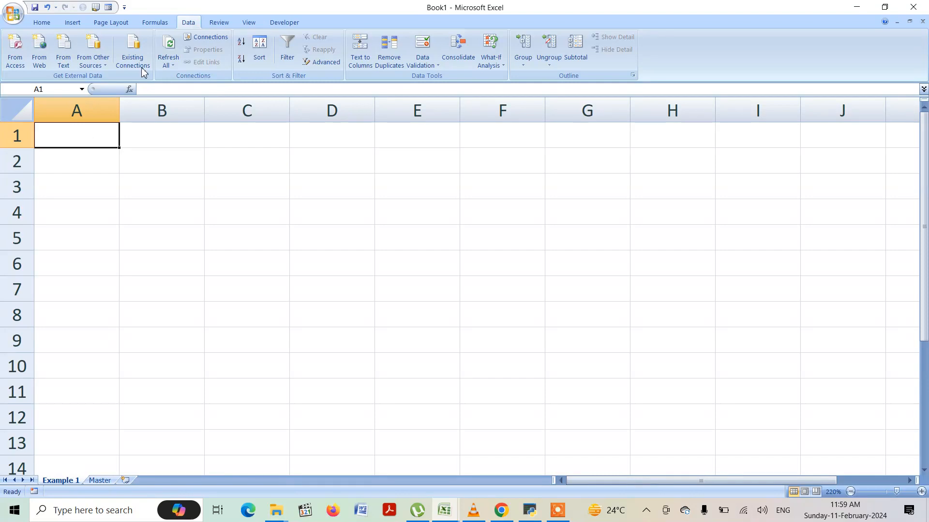
# Start an Advanced Filter from the Example 1 sheet that copies to another location, using Master A1:H14 as the list range
pyautogui.click(321, 62)
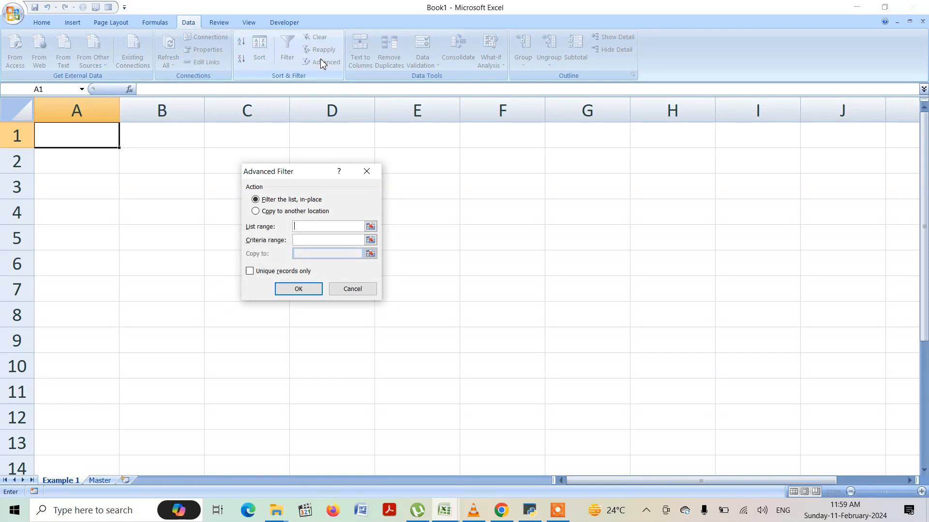
pyautogui.click(256, 211)
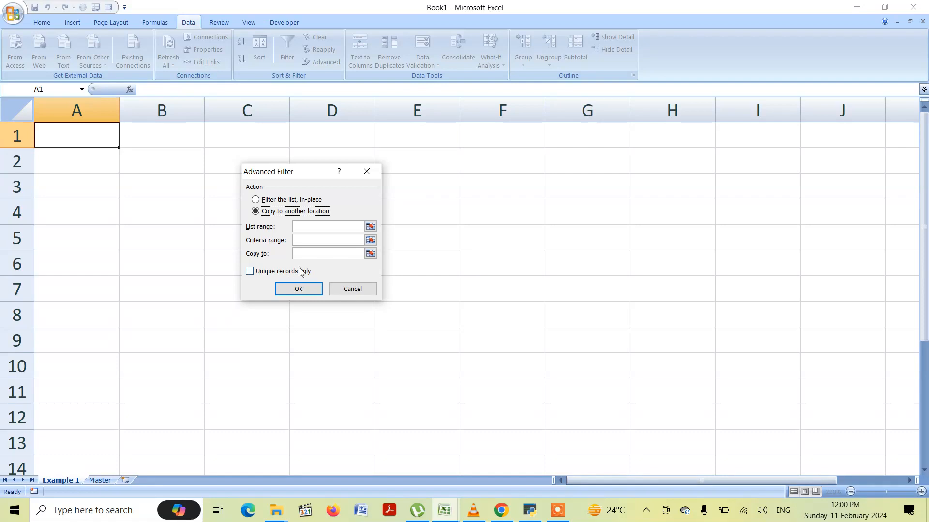
pyautogui.click(301, 223)
pyautogui.click(101, 481)
pyautogui.moveTo(54, 127); pyautogui.dragTo(387, 348)
pyautogui.moveTo(58, 128); pyautogui.dragTo(409, 356)
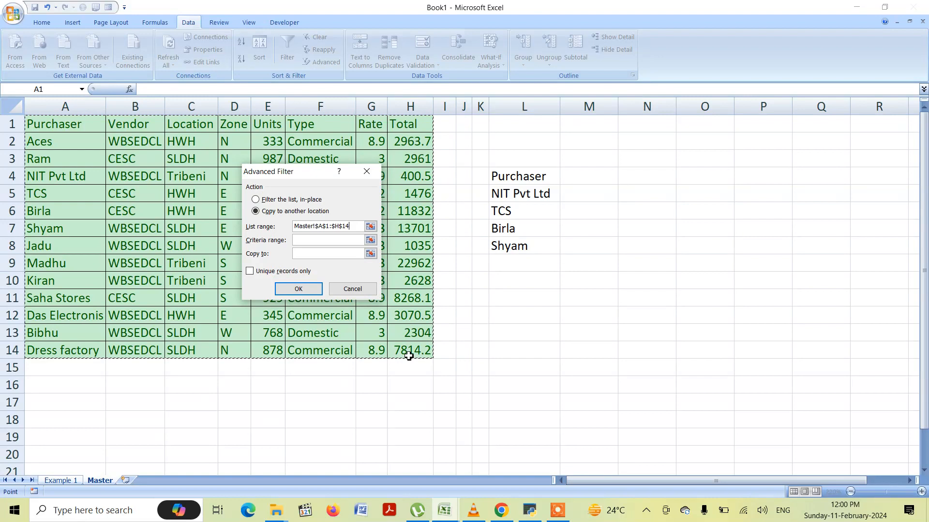
# Set the criteria range to Master L4:L8 and output the filtered records to cell A3 of Example 1
pyautogui.click(305, 242)
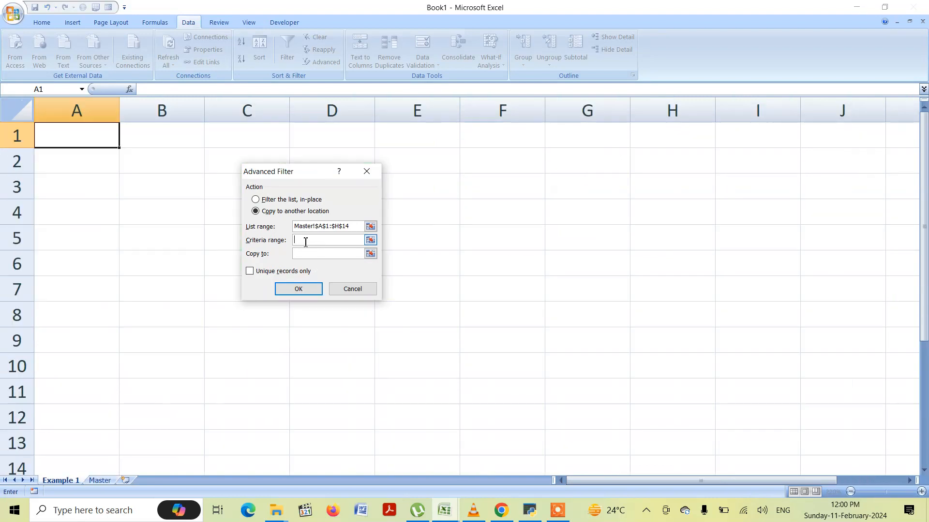
pyautogui.click(99, 480)
pyautogui.moveTo(508, 172); pyautogui.dragTo(510, 245)
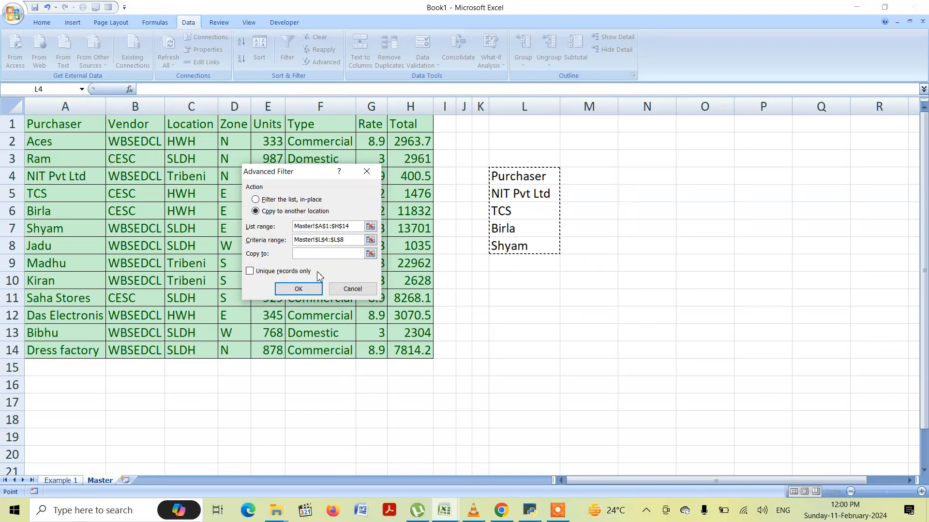
pyautogui.click(304, 254)
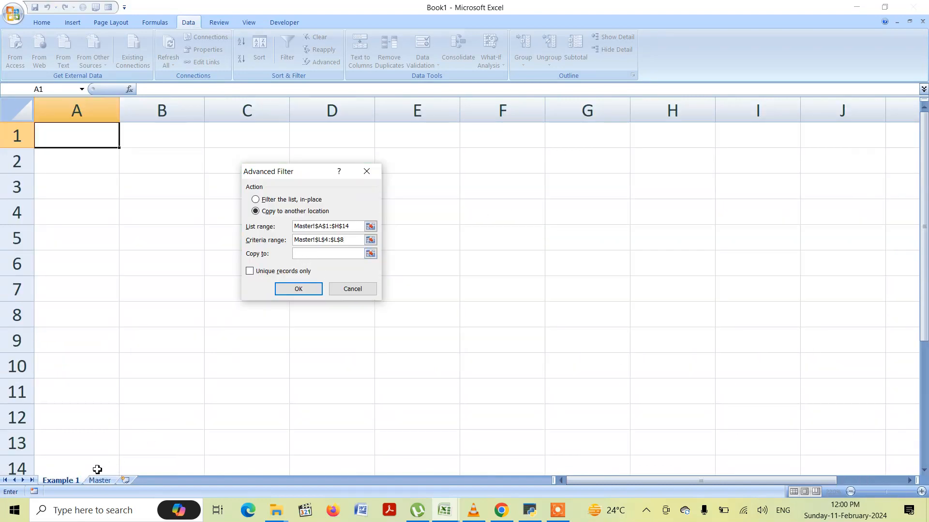
pyautogui.click(73, 133)
pyautogui.click(81, 188)
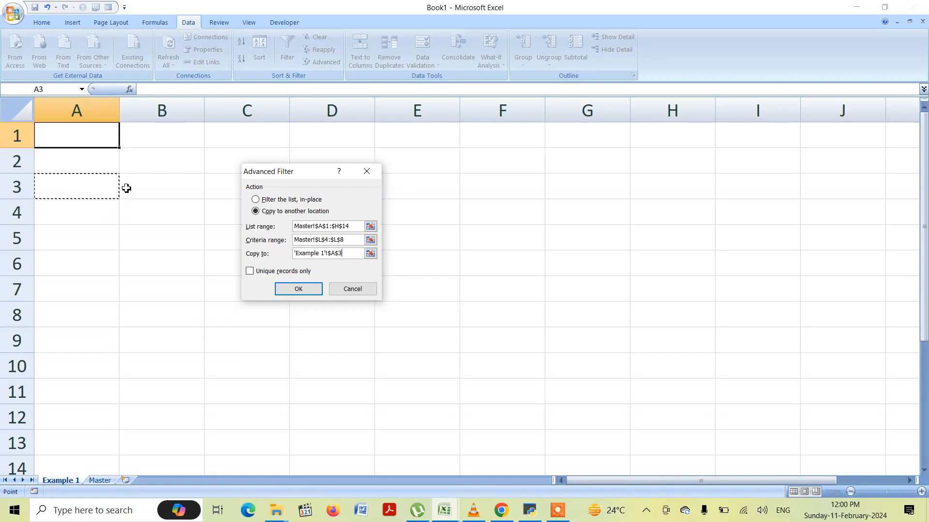
pyautogui.click(291, 292)
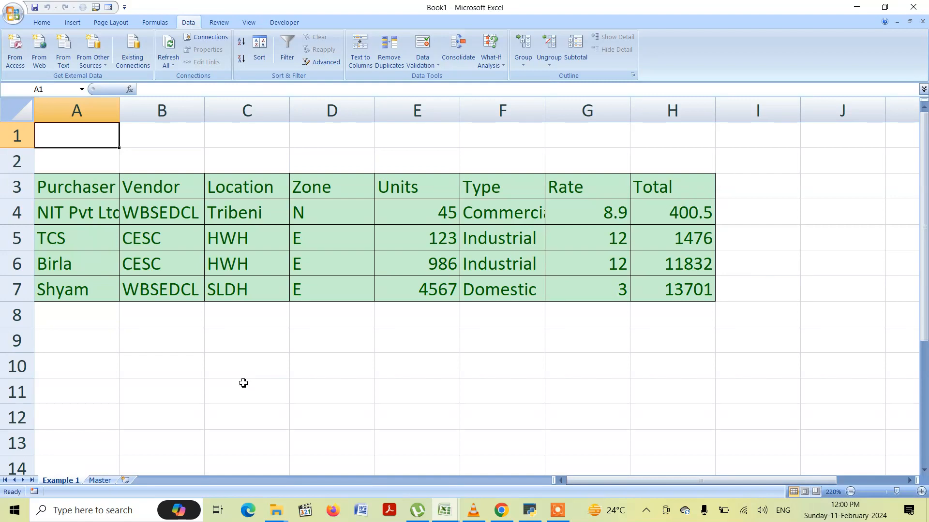
# Insert another blank worksheet and copy the purchaser criteria list L4:L8 from the Master sheet
pyautogui.hotkey('shift', 'F11')
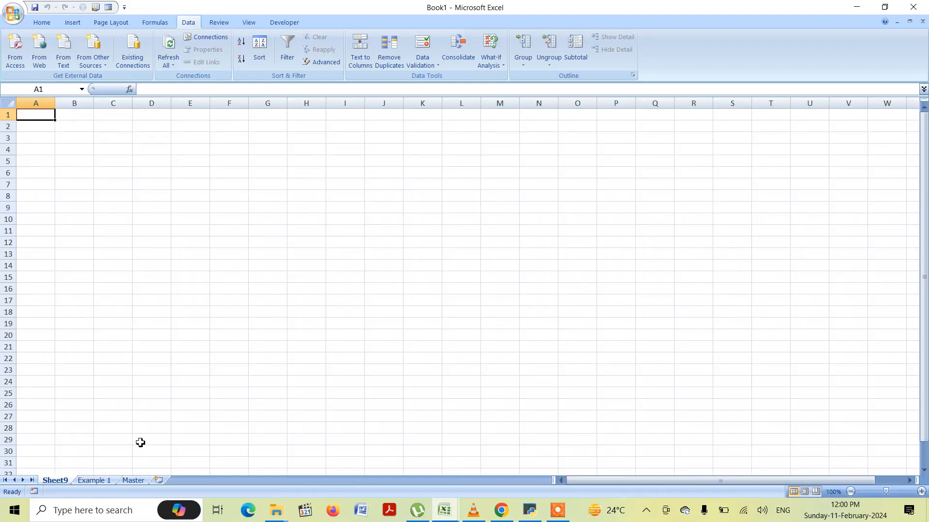
pyautogui.click(133, 480)
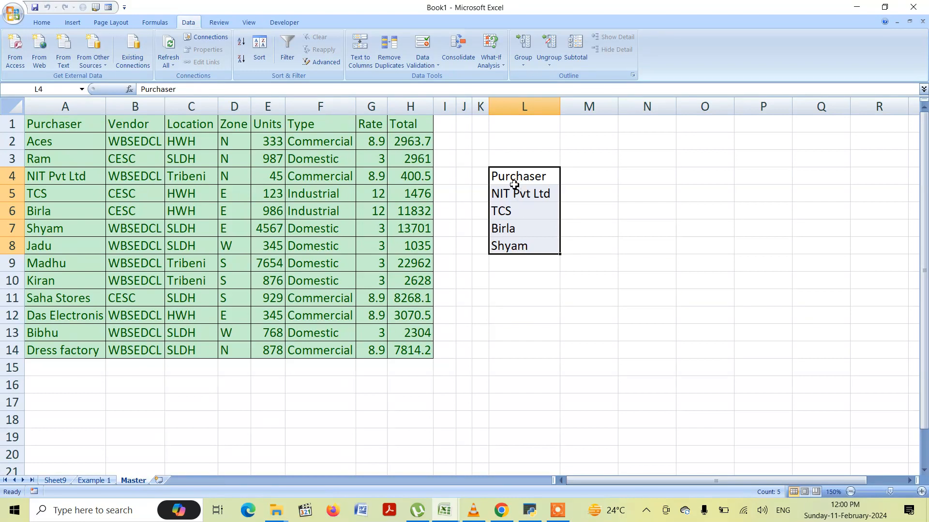
pyautogui.hotkey('ctrl', 'c')
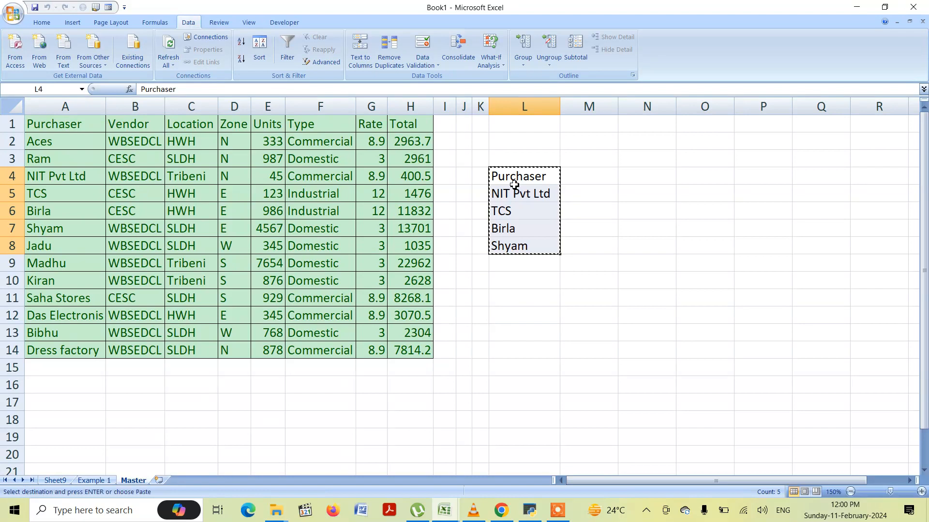
# Rename the newly inserted Sheet9 as Example 2
pyautogui.click(94, 480)
pyautogui.click(56, 480)
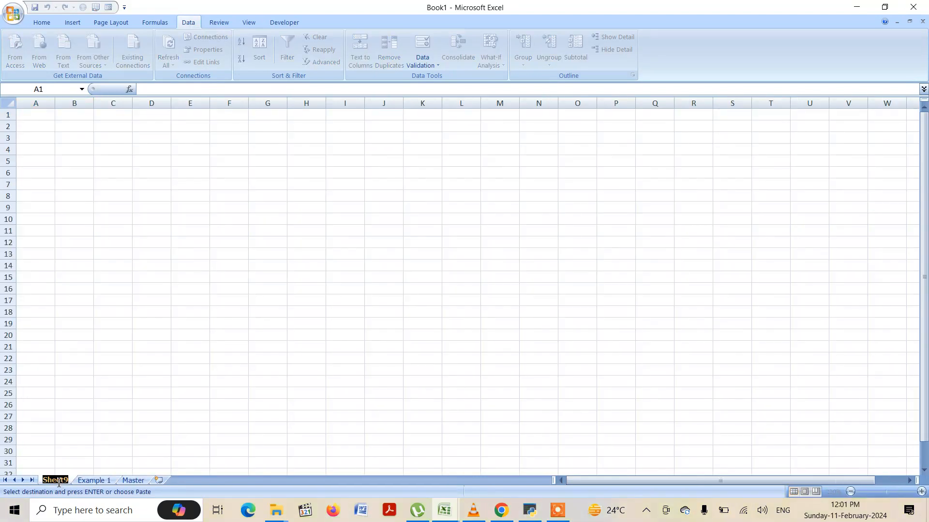
pyautogui.write('Example 2')
pyautogui.press('Return')
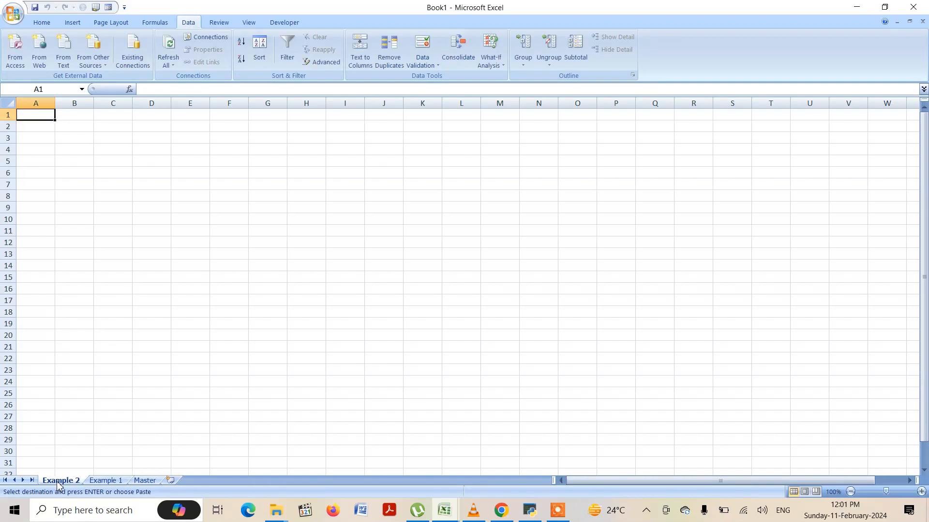
# Paste the copied purchaser criteria list into Example 2 starting at cell A1
pyautogui.hotkey('ctrl', 'v')
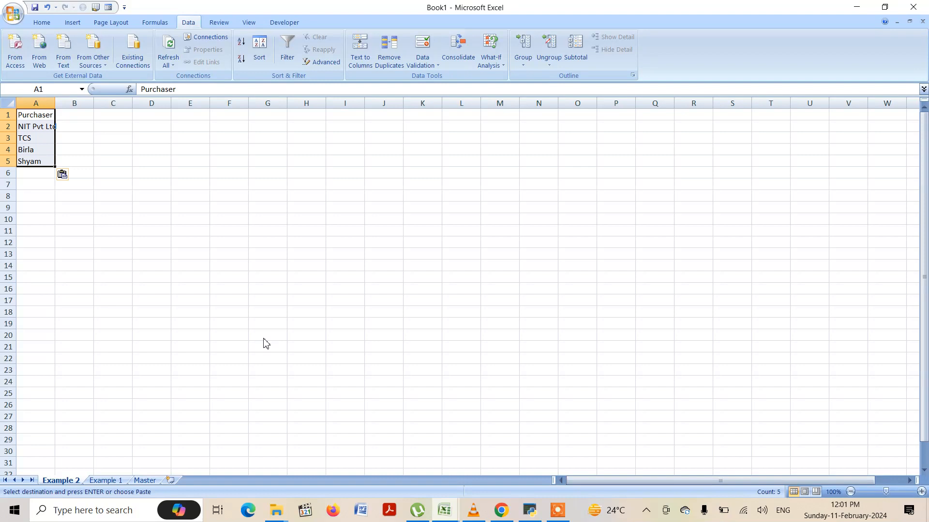
pyautogui.click(922, 492)
pyautogui.click(921, 492)
pyautogui.click(922, 491)
pyautogui.click(921, 492)
pyautogui.click(921, 491)
pyautogui.click(921, 492)
pyautogui.click(922, 492)
pyautogui.click(921, 492)
pyautogui.click(921, 492)
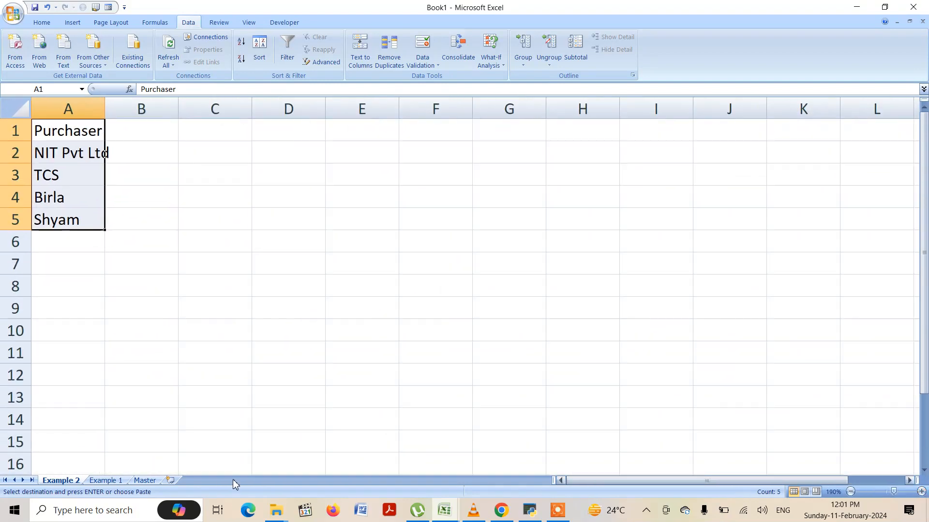
# Copy the column headings Vendor through Total, cells B1:H1, from the Master sheet
pyautogui.click(145, 481)
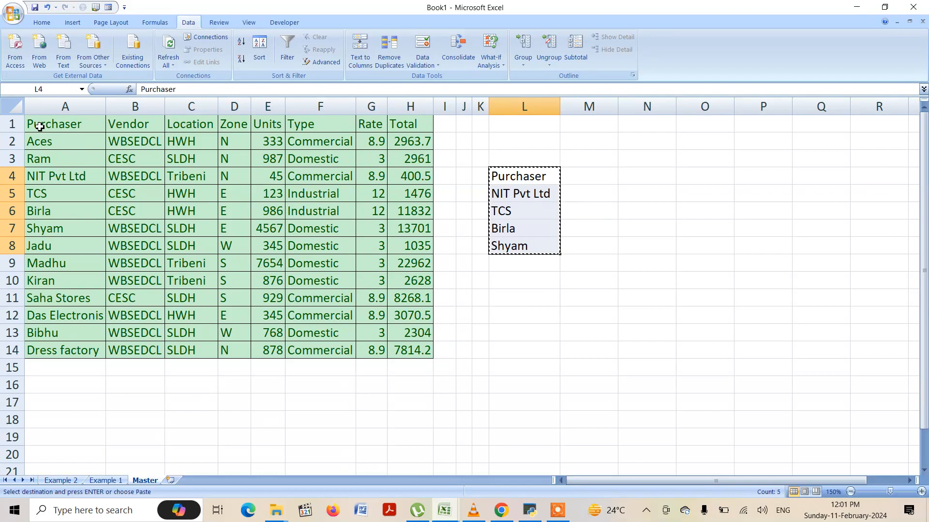
pyautogui.moveTo(65, 126); pyautogui.dragTo(275, 121)
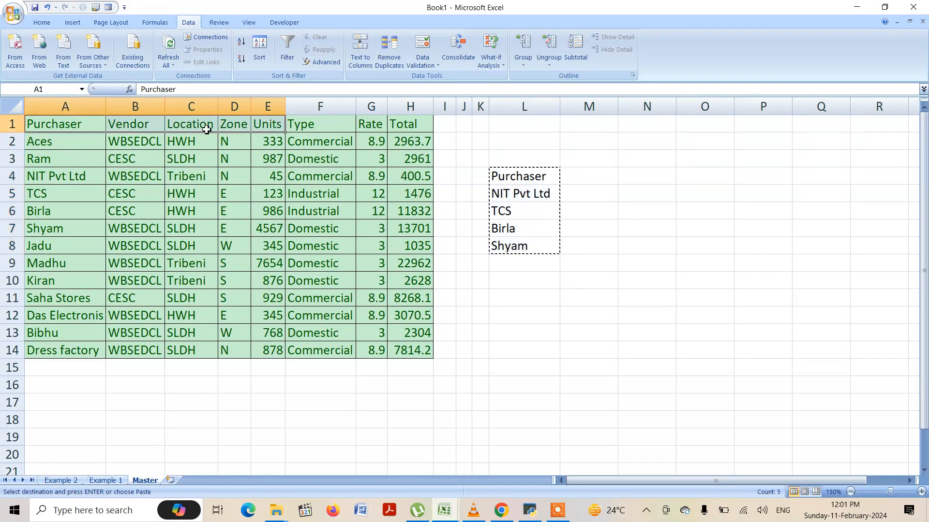
pyautogui.click(146, 121)
pyautogui.hotkey('shift', 'Right')
pyautogui.hotkey('shift', 'Right')
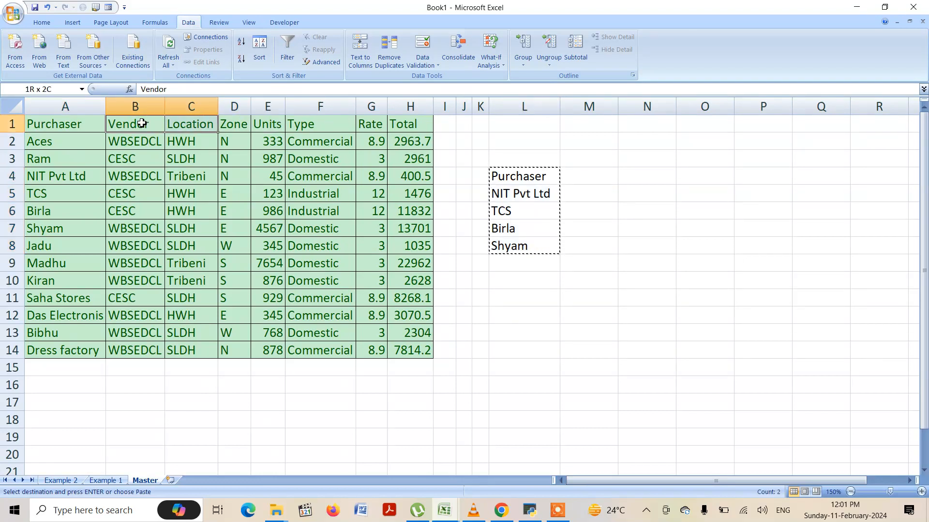
pyautogui.hotkey('shift', 'Right')
pyautogui.hotkey('shift', 'Right')
pyautogui.hotkey('shift', 'Right')
pyautogui.hotkey('shift', 'Right')
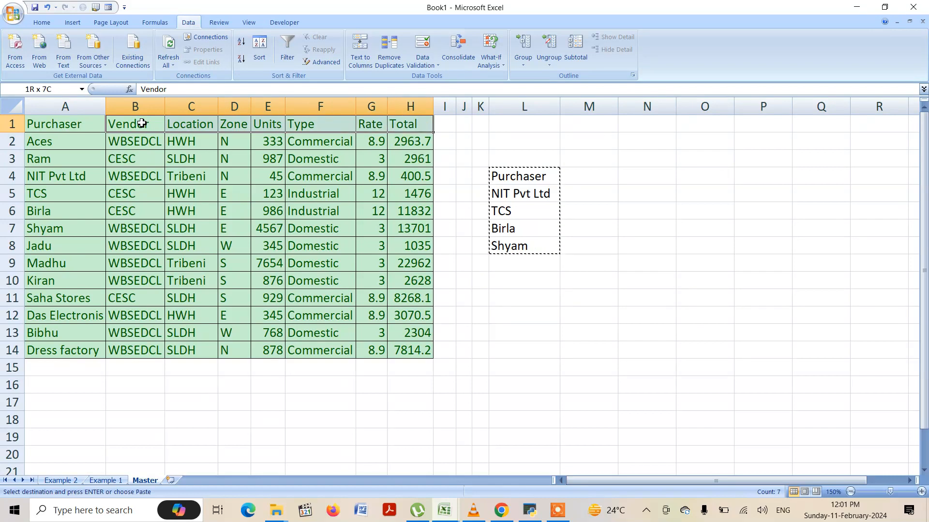
pyautogui.hotkey('ctrl', 'c')
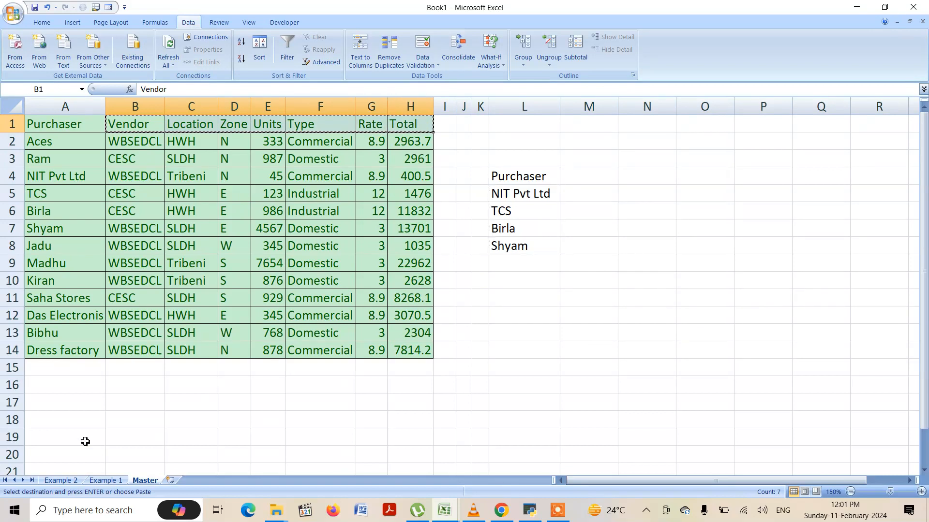
# Paste the copied headings into Example 2 starting at cell B1, beside the Purchaser heading
pyautogui.click(68, 481)
pyautogui.click(130, 132)
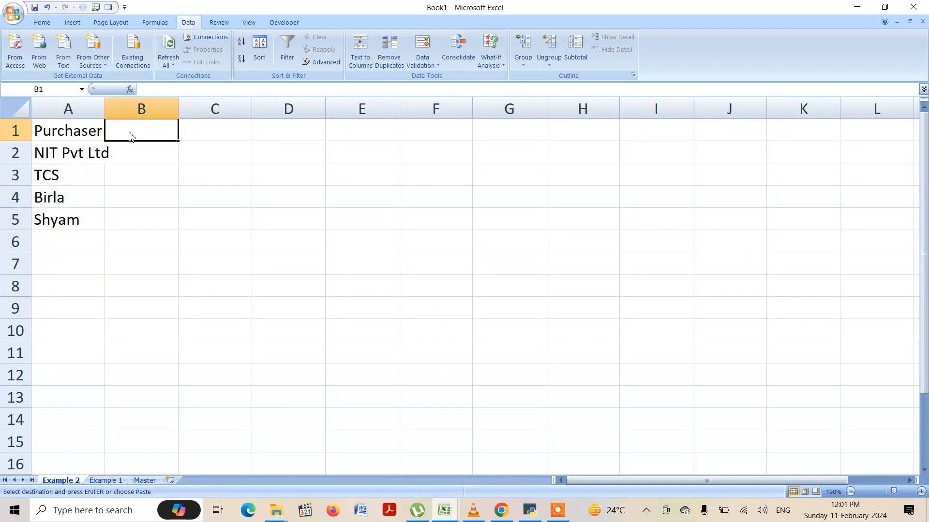
pyautogui.hotkey('ctrl', 'v')
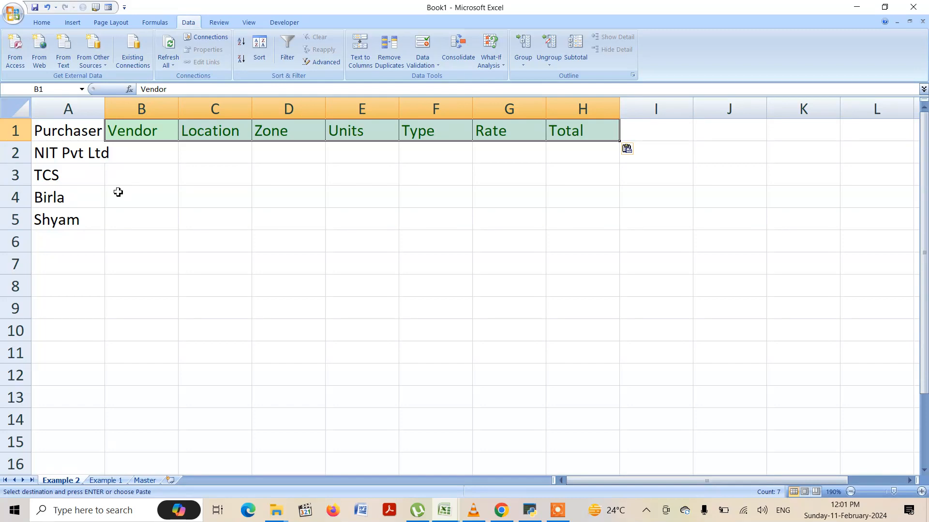
# Start an Advanced Filter from Example 2 that copies to another location, with Master A1:H14 as the list range
pyautogui.click(54, 133)
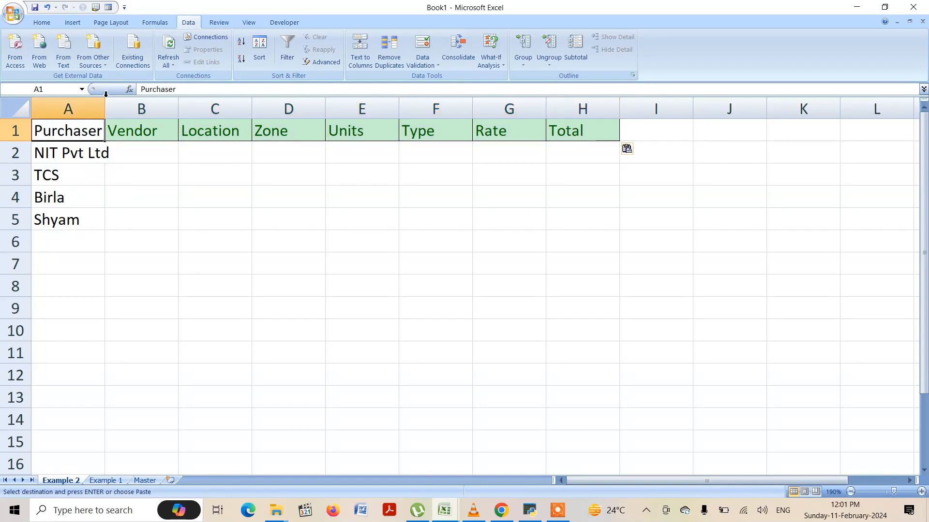
pyautogui.click(319, 62)
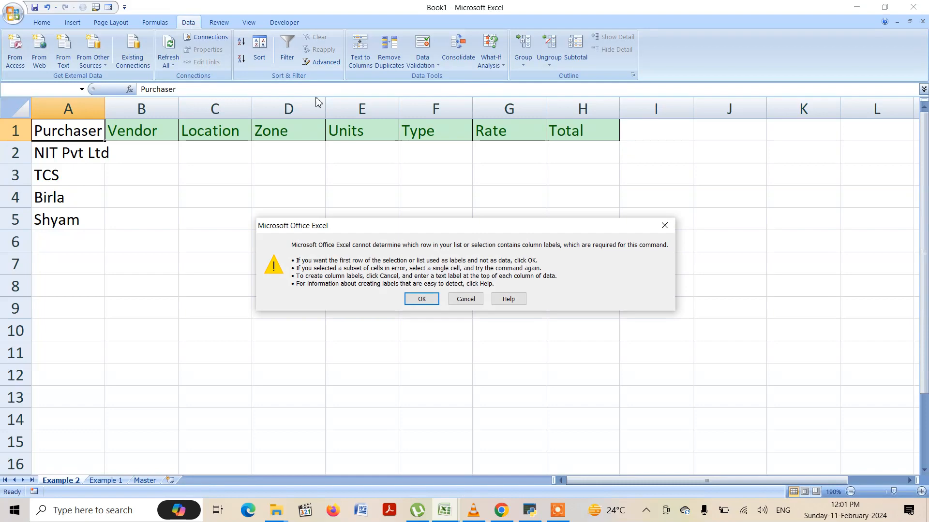
pyautogui.click(421, 297)
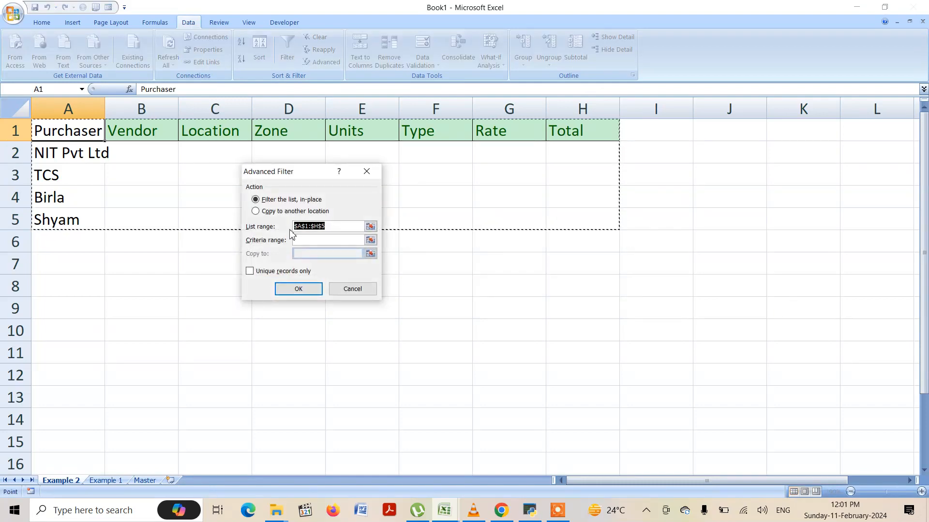
pyautogui.click(256, 211)
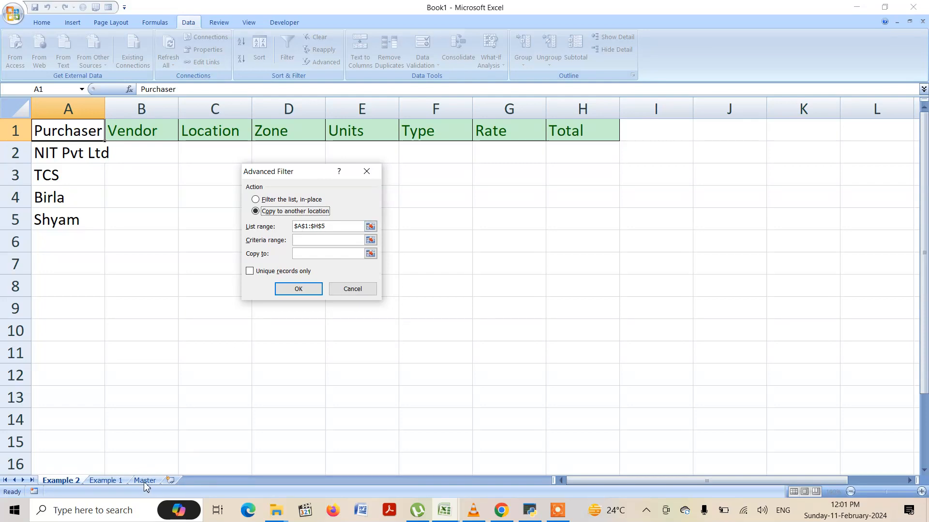
pyautogui.click(370, 226)
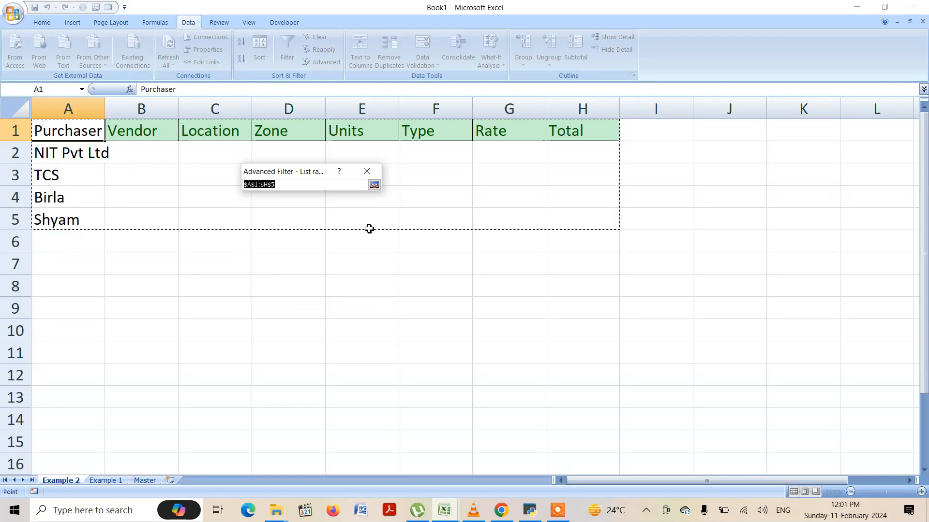
pyautogui.click(145, 481)
pyautogui.moveTo(43, 122); pyautogui.dragTo(411, 351)
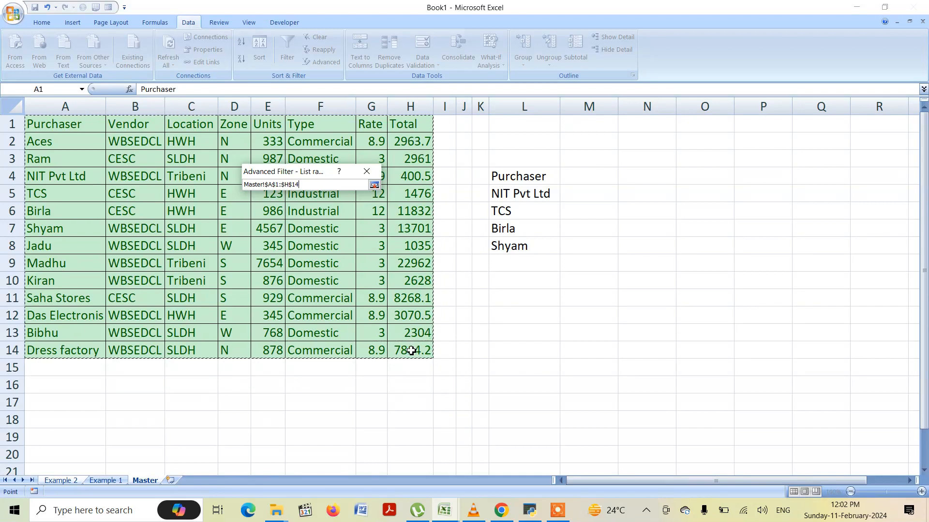
pyautogui.click(375, 185)
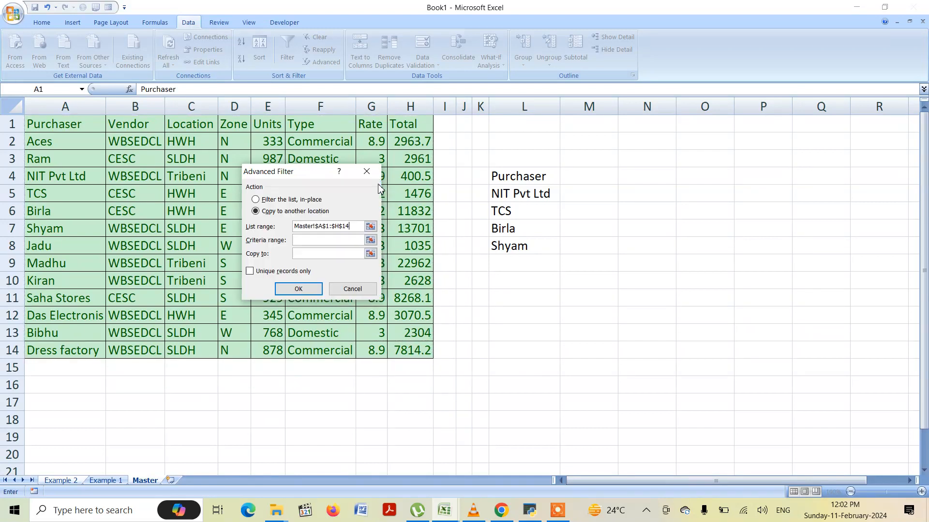
# Set the criteria range to Example 2 A1:A5 and output the filtered records to B1:H5 of the same sheet
pyautogui.click(300, 239)
pyautogui.click(60, 480)
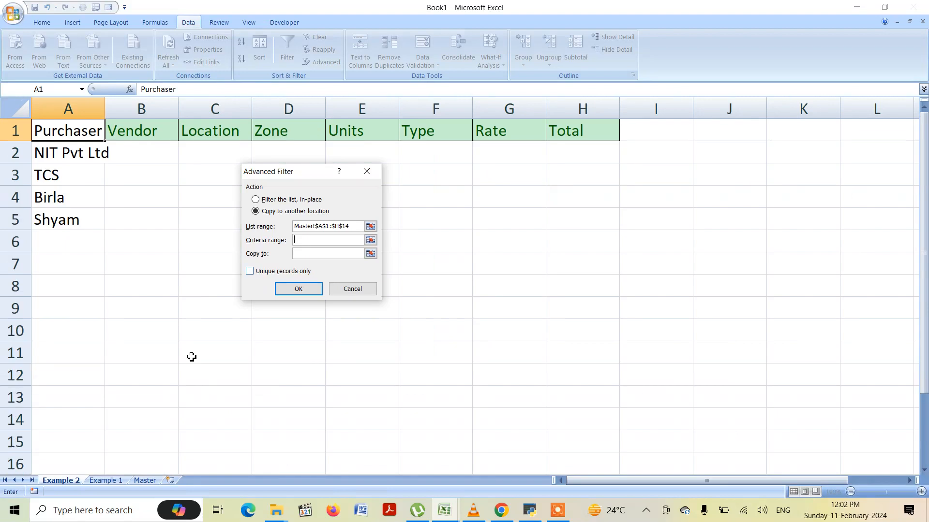
pyautogui.moveTo(80, 127); pyautogui.dragTo(91, 219)
pyautogui.click(306, 253)
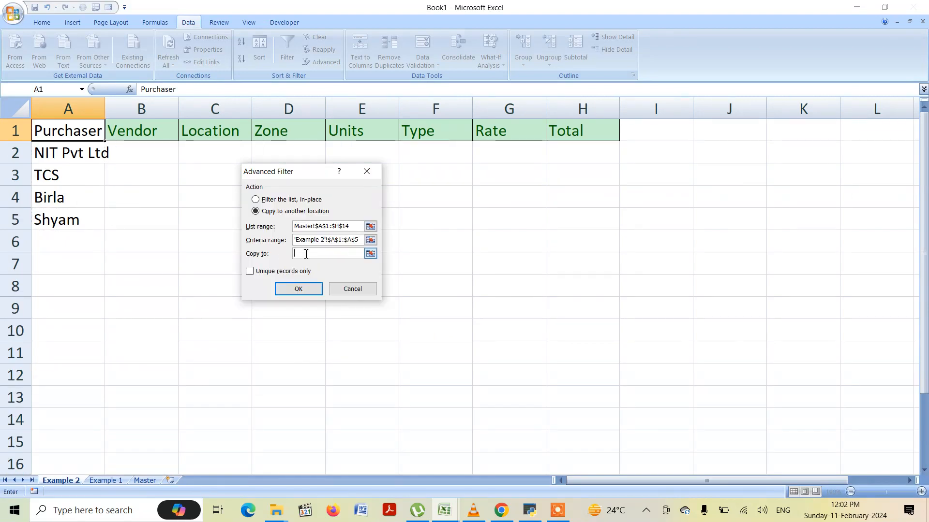
pyautogui.moveTo(119, 129); pyautogui.dragTo(575, 226)
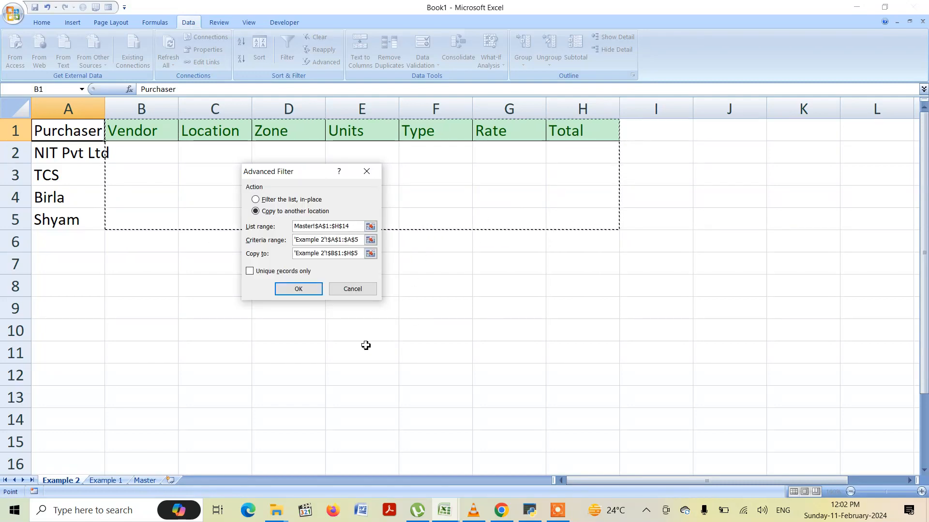
pyautogui.click(307, 292)
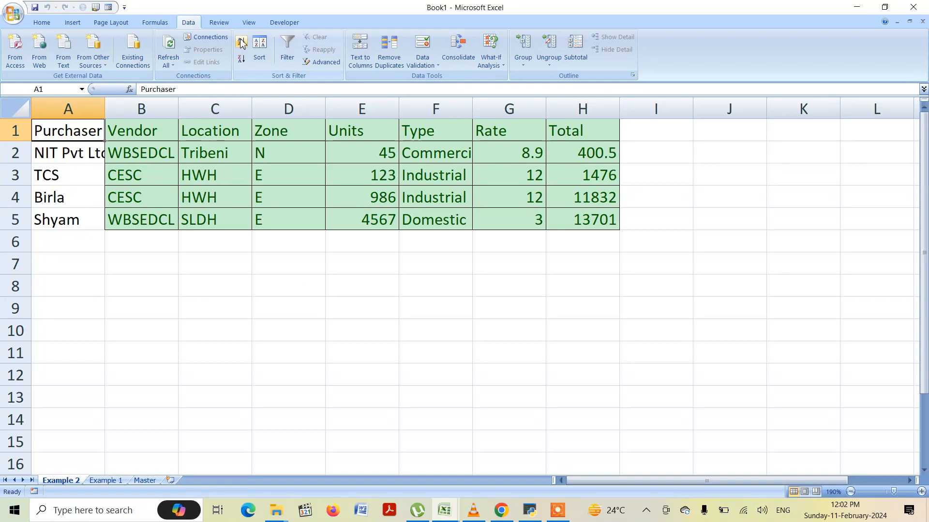
# Close the other open workbooks, PivotTable.xlsx and 5Feb24.xlsx, and return to Book1
pyautogui.moveTo(445, 518)
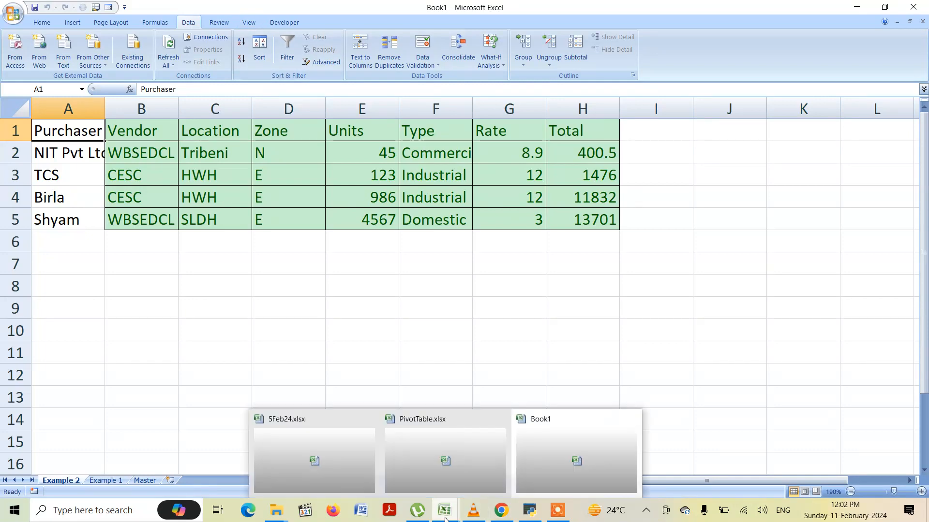
pyautogui.click(500, 421)
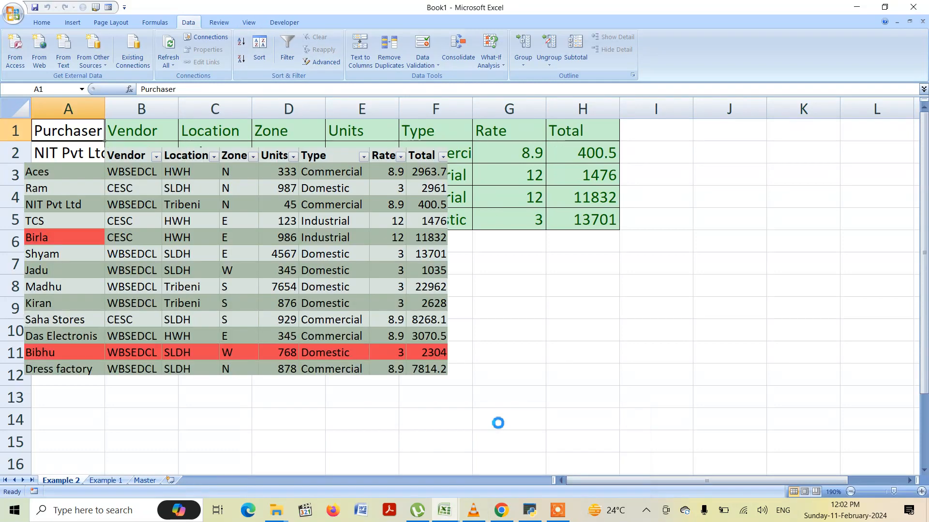
pyautogui.moveTo(444, 509)
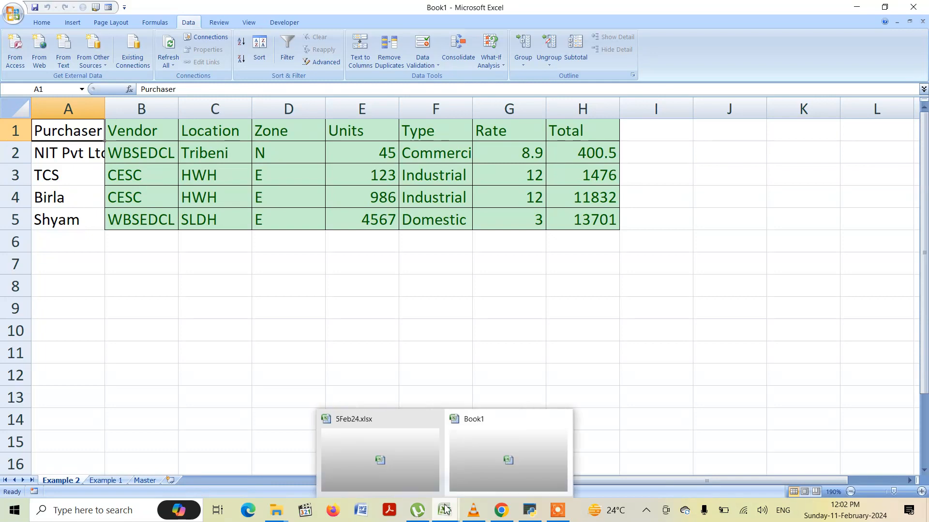
pyautogui.click(434, 422)
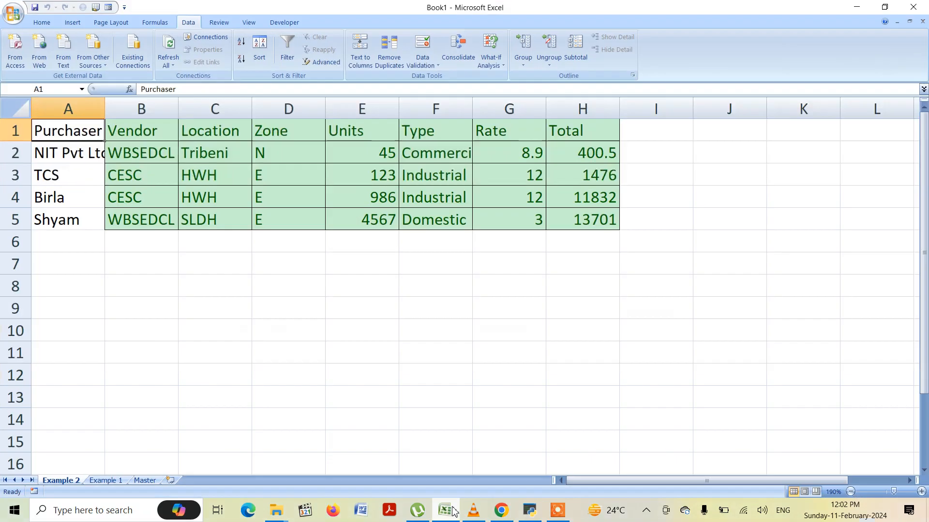
pyautogui.click(444, 514)
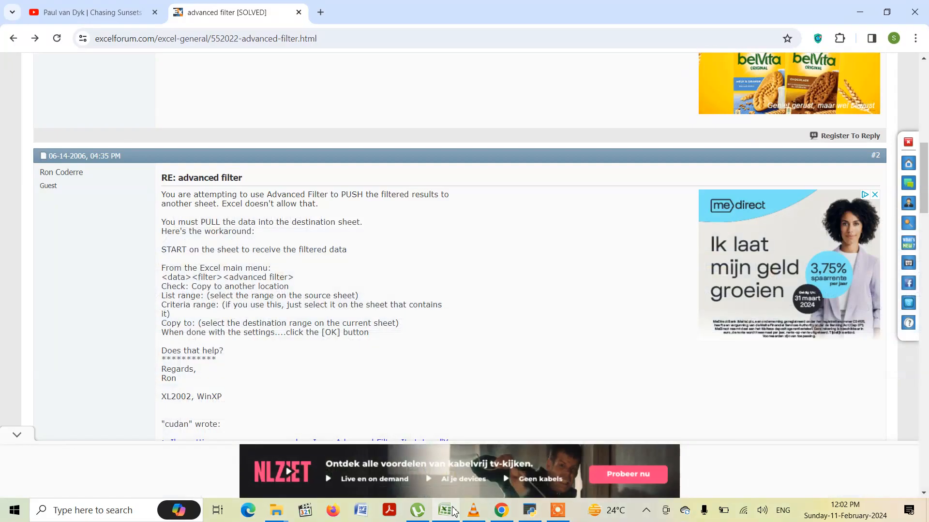
pyautogui.click(445, 511)
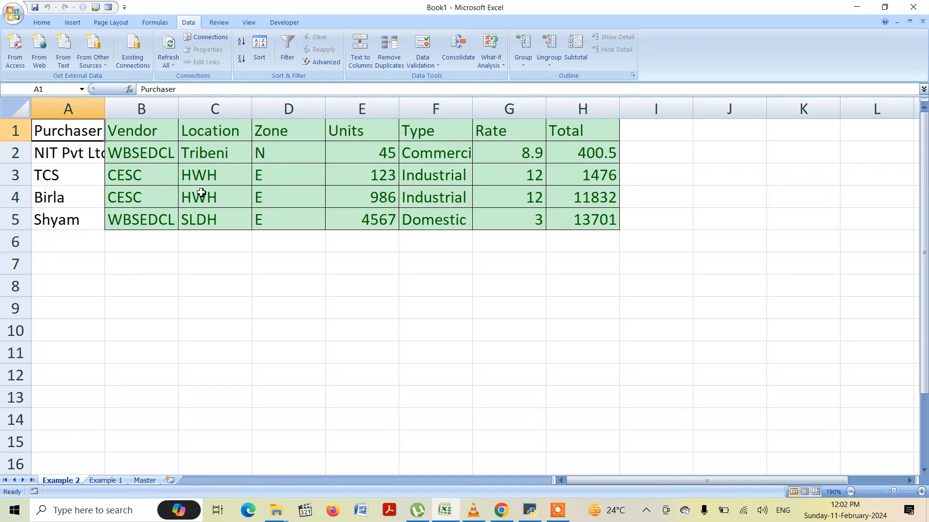
# Open a second window of Book1 and show the Master sheet in it at 170% zoom
pyautogui.click(248, 24)
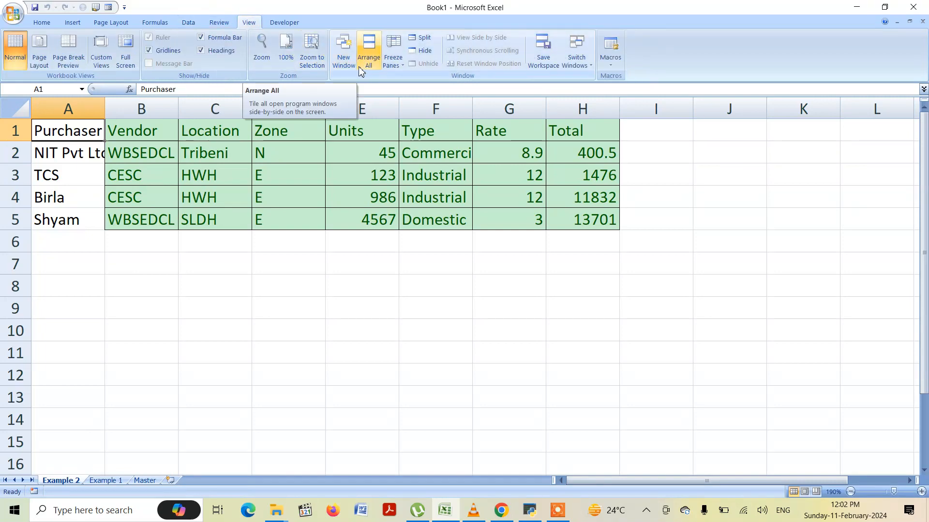
pyautogui.click(342, 59)
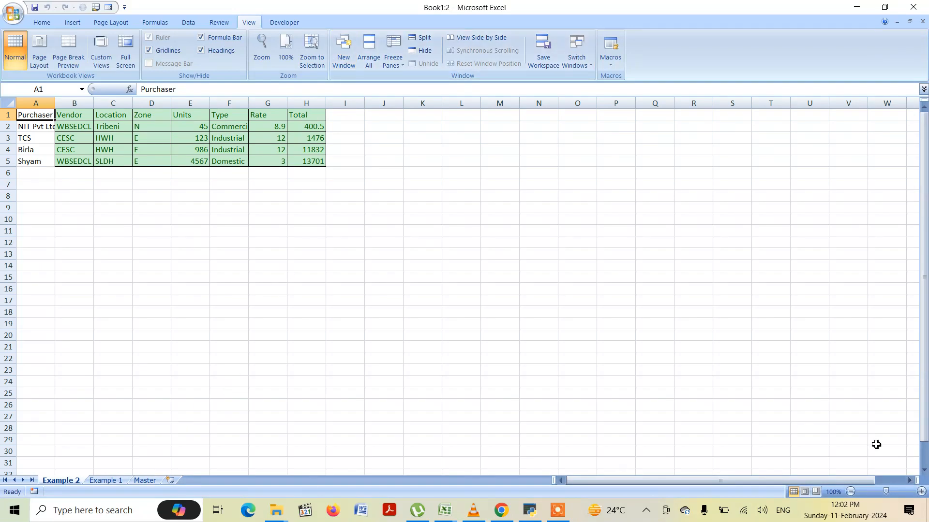
pyautogui.click(921, 491)
pyautogui.click(921, 492)
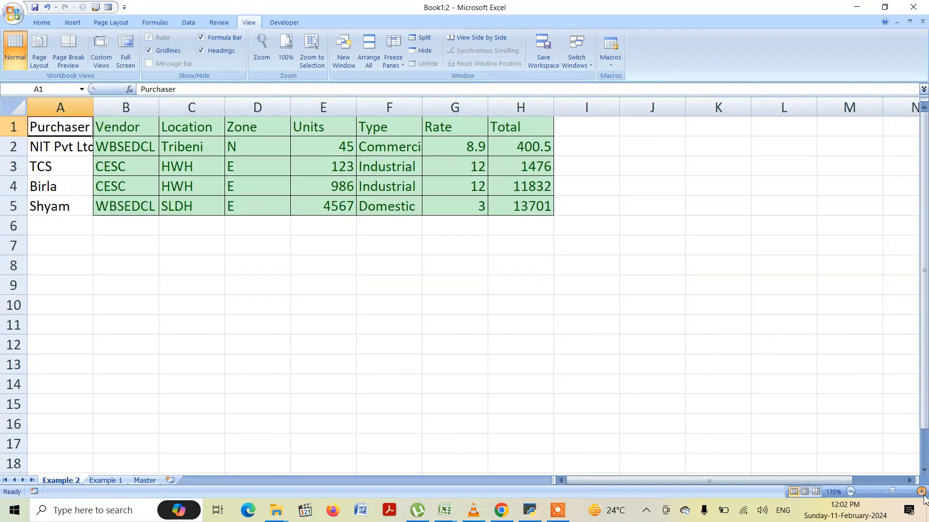
pyautogui.click(921, 491)
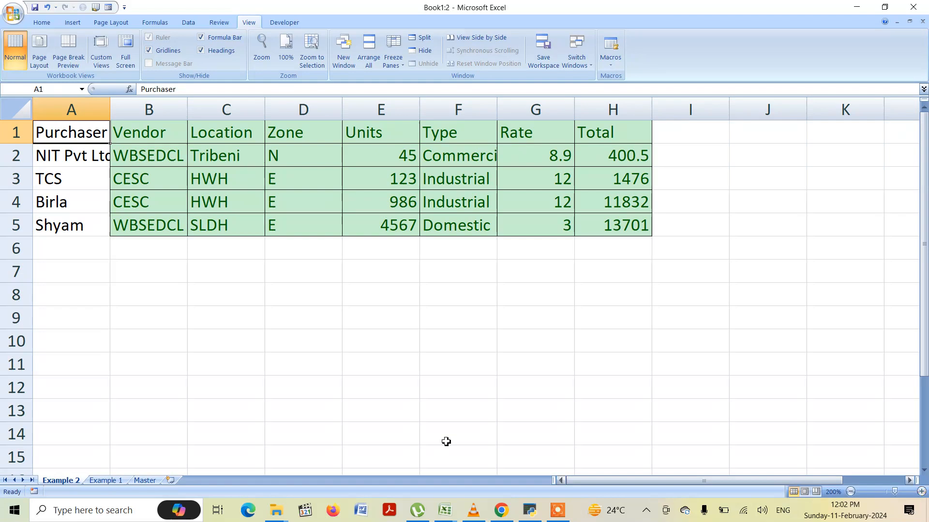
pyautogui.click(146, 481)
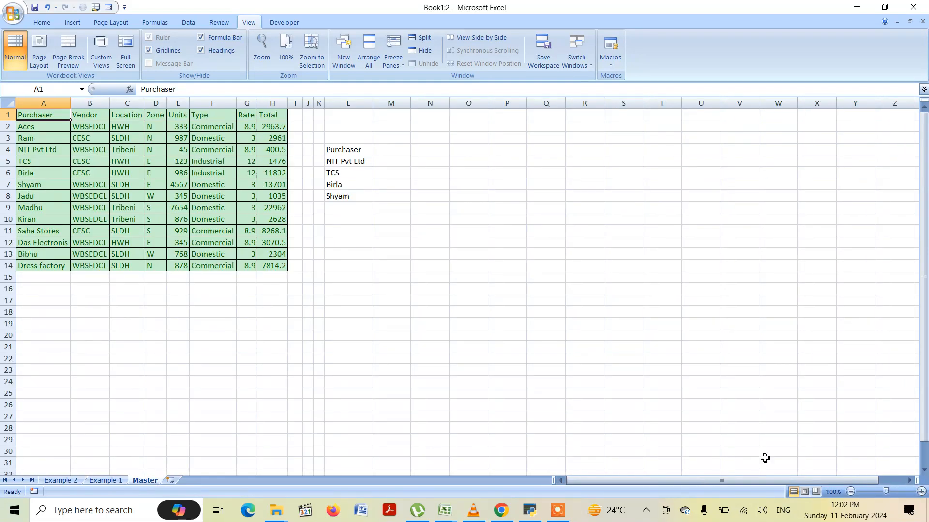
pyautogui.click(921, 492)
pyautogui.click(921, 491)
pyautogui.click(922, 491)
pyautogui.click(921, 491)
pyautogui.click(922, 492)
pyautogui.click(921, 491)
pyautogui.click(922, 492)
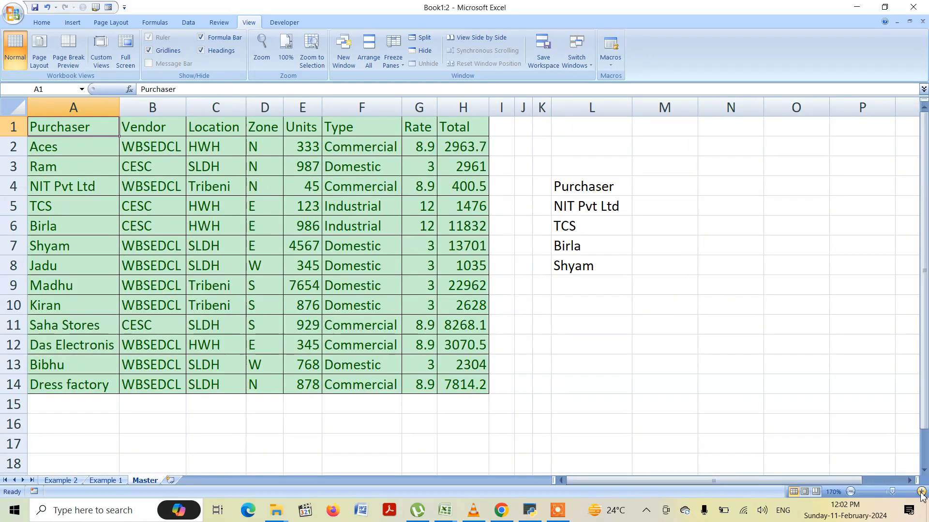
# Open a third window of Book1 showing Example 2, and arrange all windows vertically
pyautogui.click(345, 62)
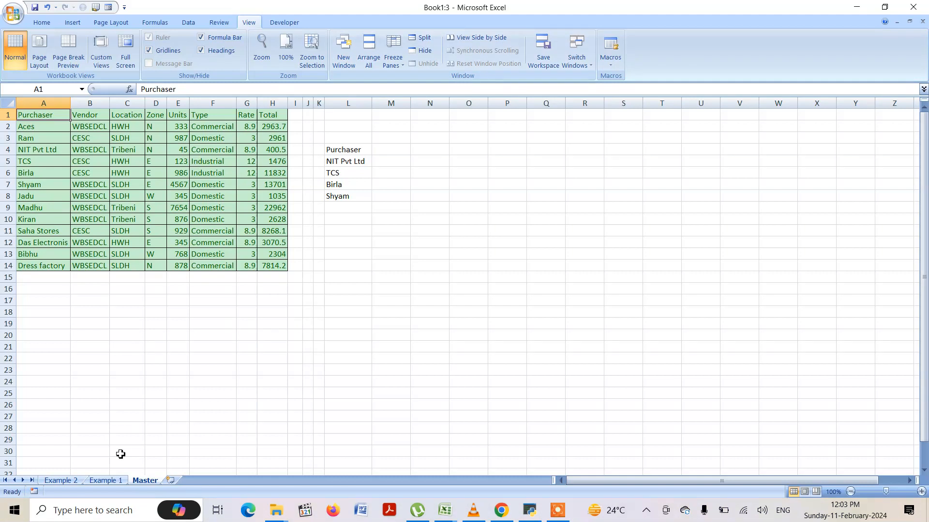
pyautogui.click(60, 481)
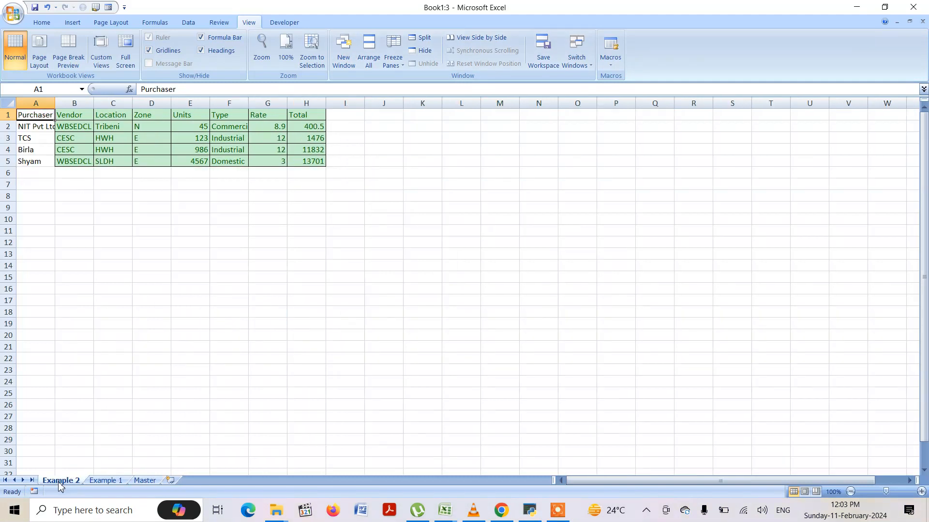
pyautogui.click(369, 53)
pyautogui.click(270, 234)
pyautogui.click(283, 278)
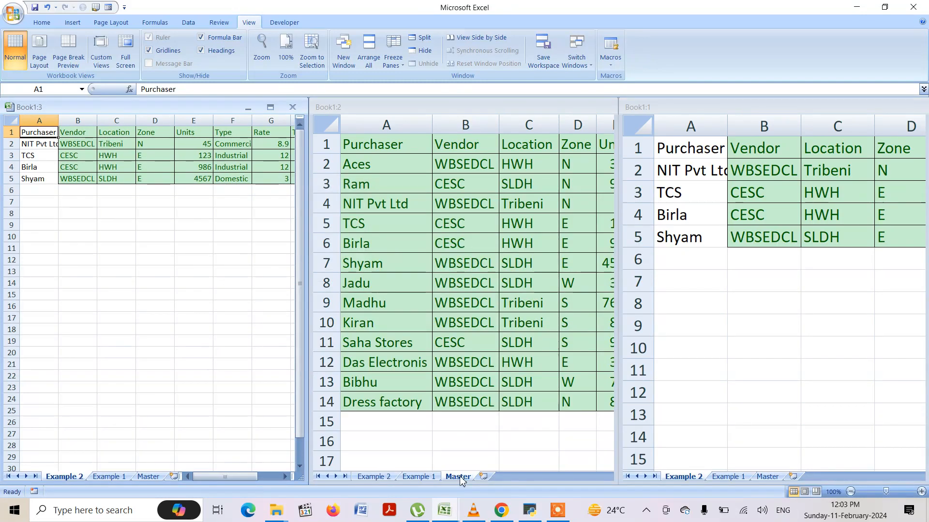
# Compare the NIT Pvt Ltd record in the Example 2 window with its row in the Master window
pyautogui.click(690, 171)
pyautogui.click(688, 172)
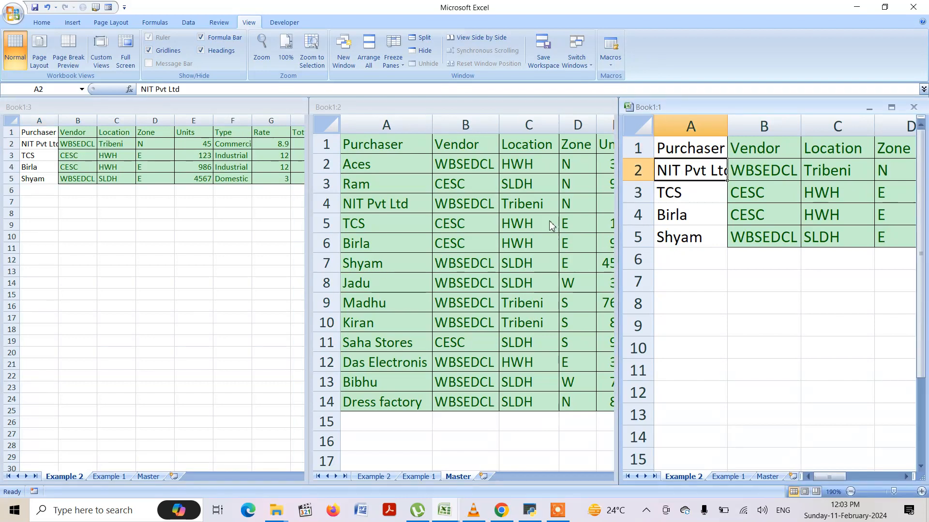
pyautogui.click(455, 211)
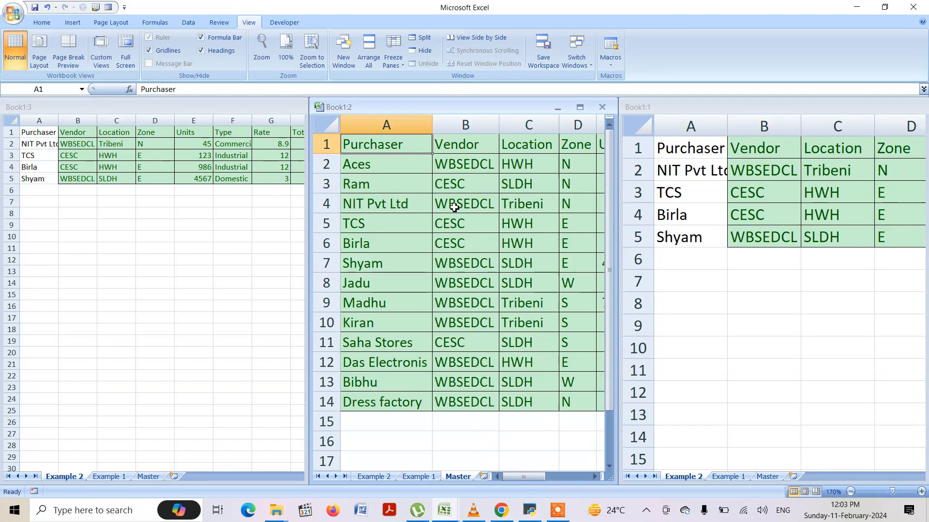
# Close the two extra Book1 windows and maximize the remaining one showing Example 2
pyautogui.click(521, 207)
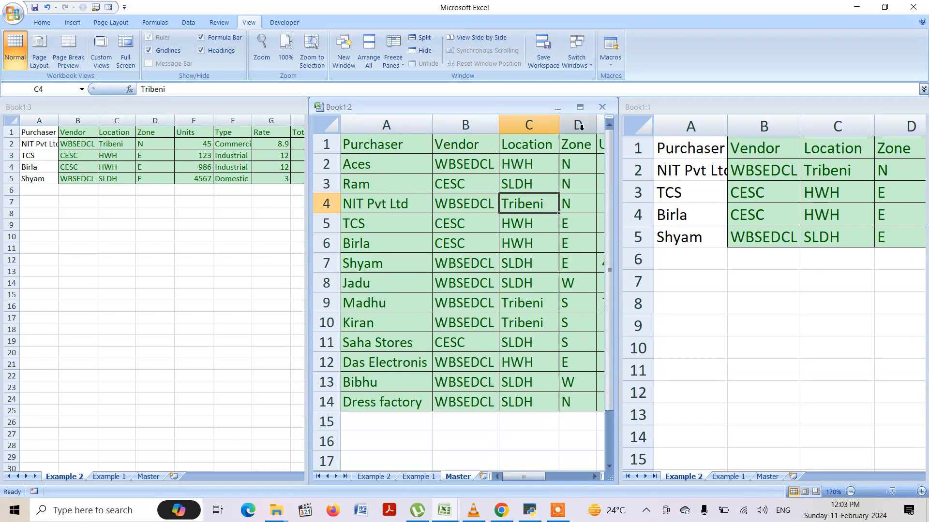
pyautogui.click(601, 106)
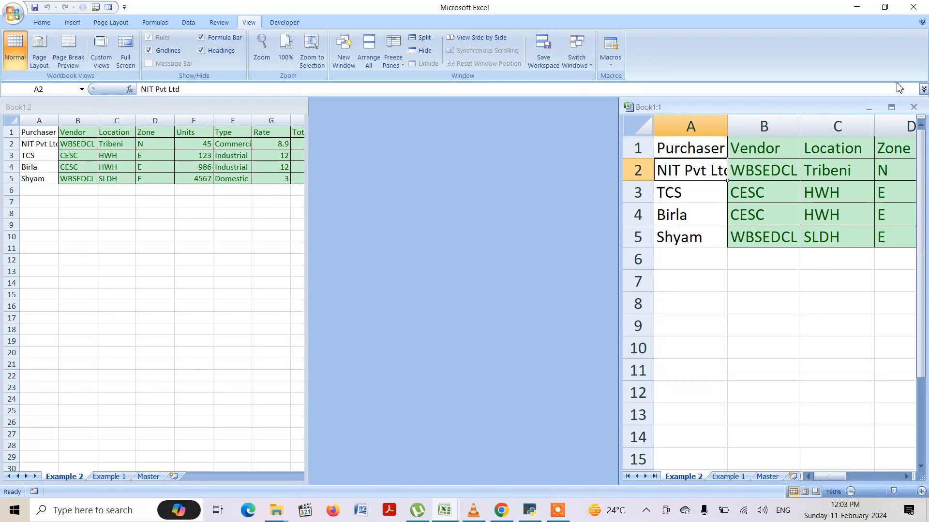
pyautogui.click(913, 107)
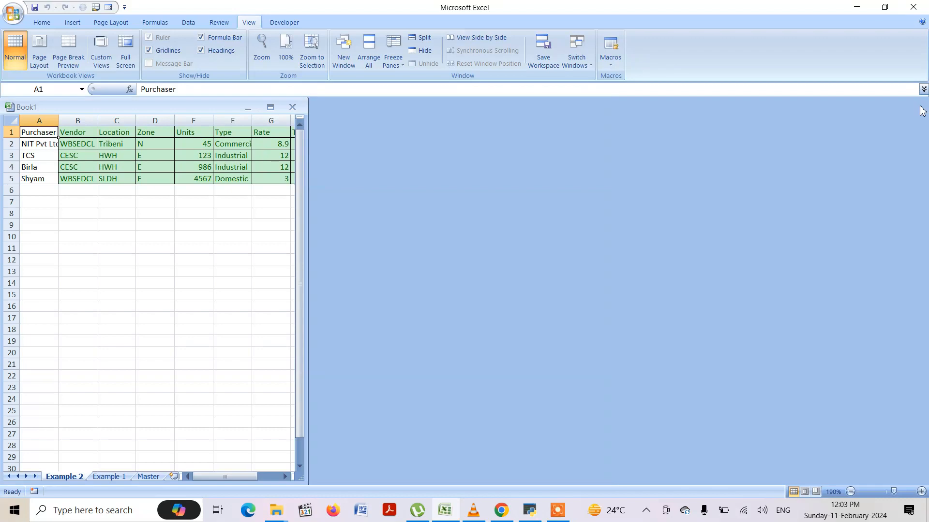
pyautogui.click(270, 107)
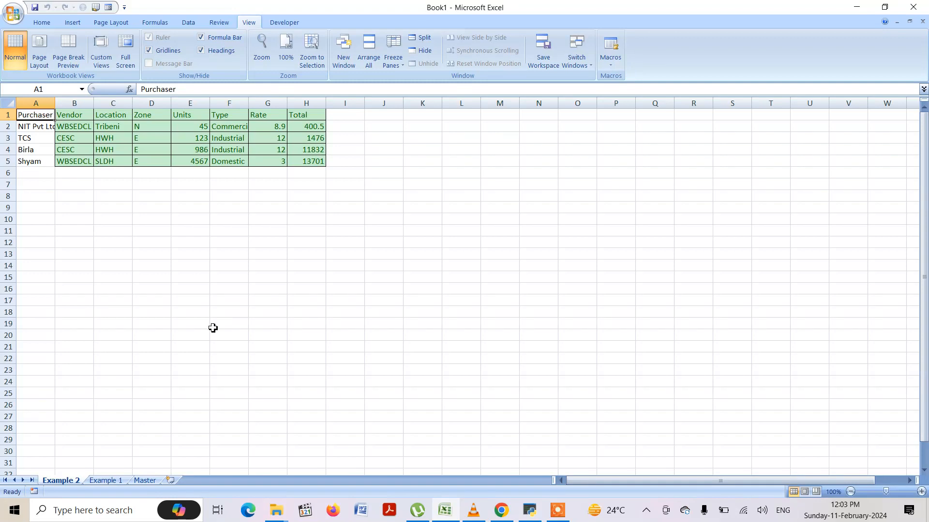
# Insert a new worksheet before Example 2 and name it Final
pyautogui.hotkey('shift', 'F11')
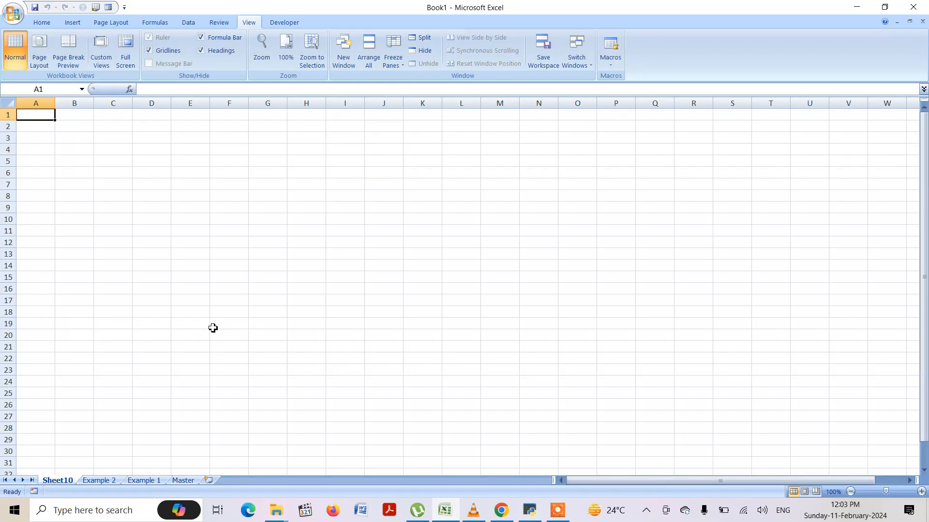
pyautogui.doubleClick(58, 480)
pyautogui.write('Final')
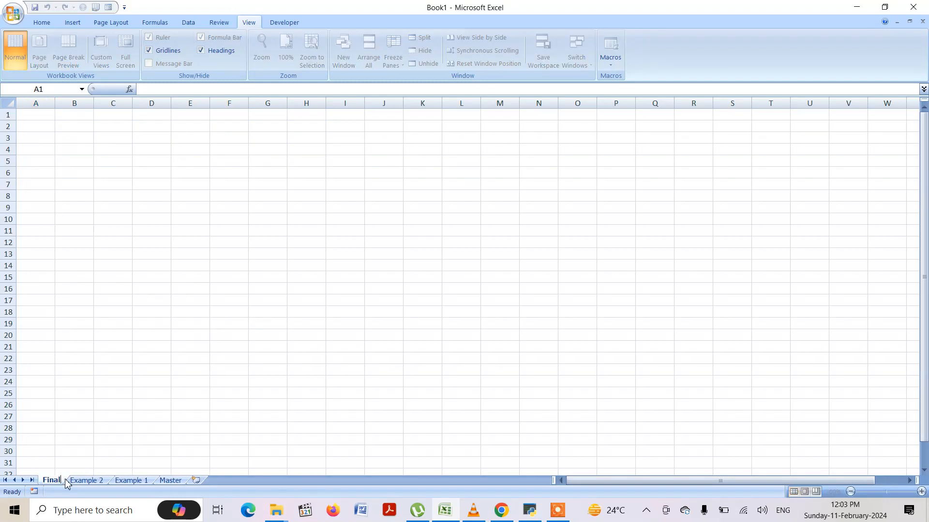
pyautogui.press('Return')
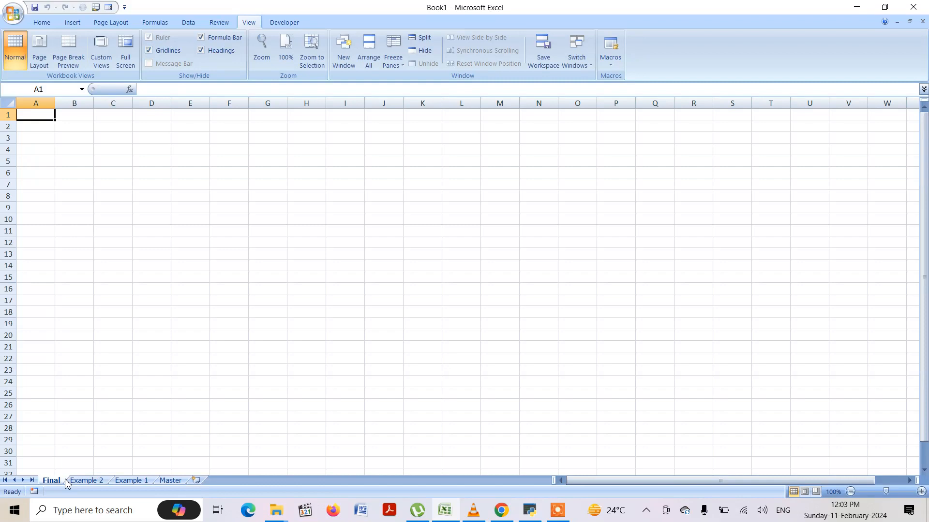
# Copy the Purchaser list A1:A5 from Example 2 into the Final sheet starting at A1
pyautogui.click(87, 482)
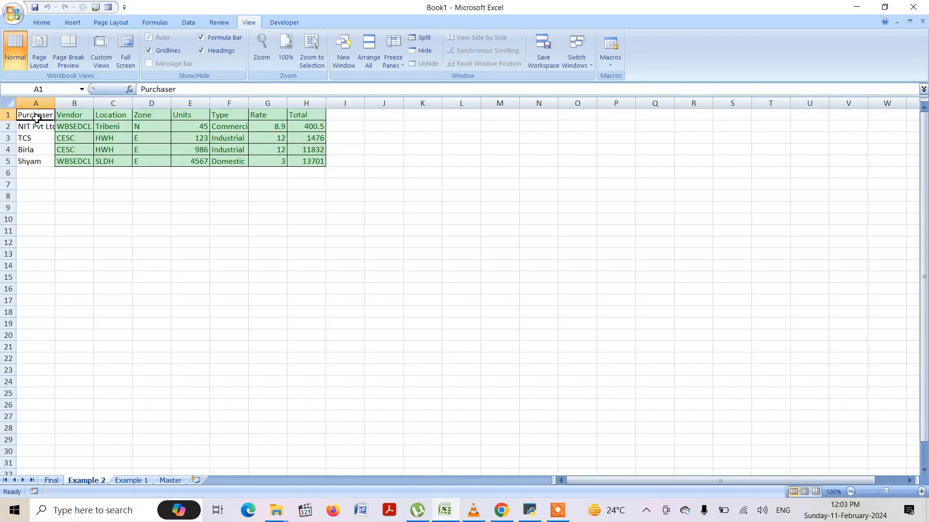
pyautogui.moveTo(37, 115); pyautogui.dragTo(42, 163)
pyautogui.hotkey('ctrl', 'c')
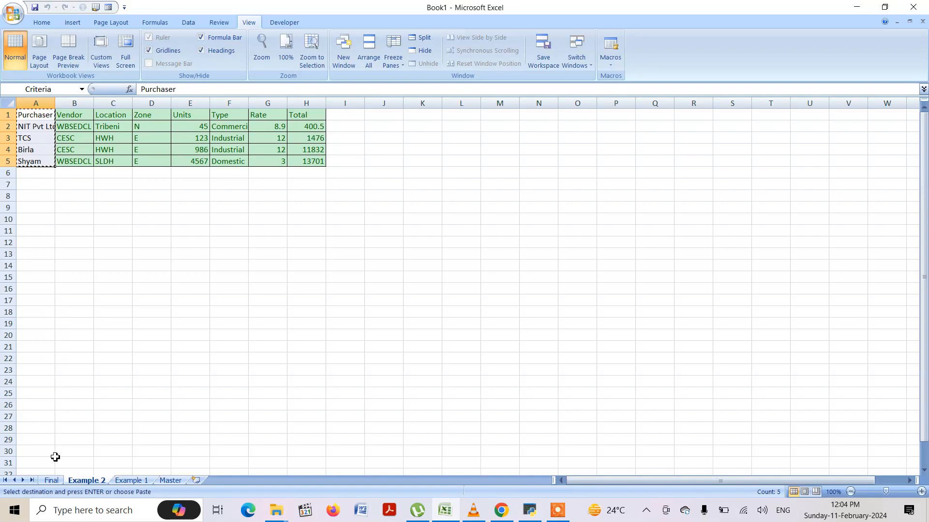
pyautogui.click(51, 480)
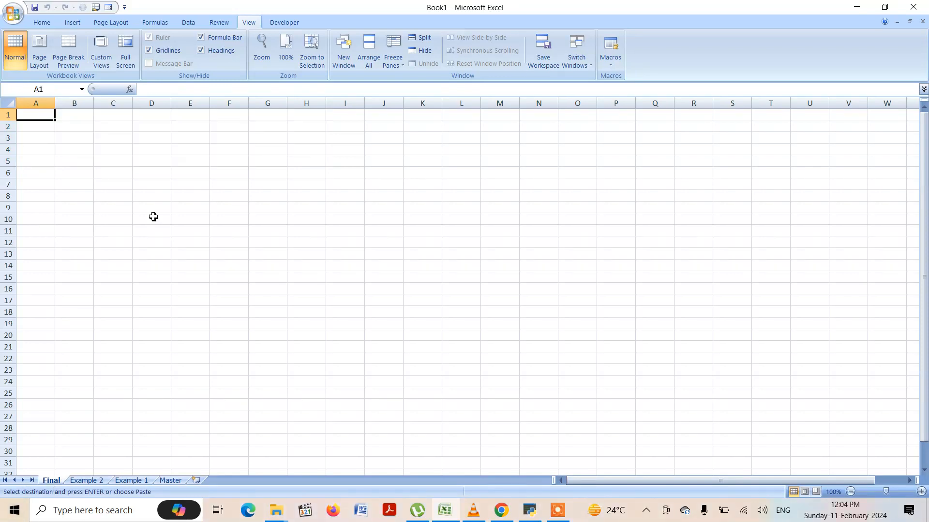
pyautogui.hotkey('ctrl', 'v')
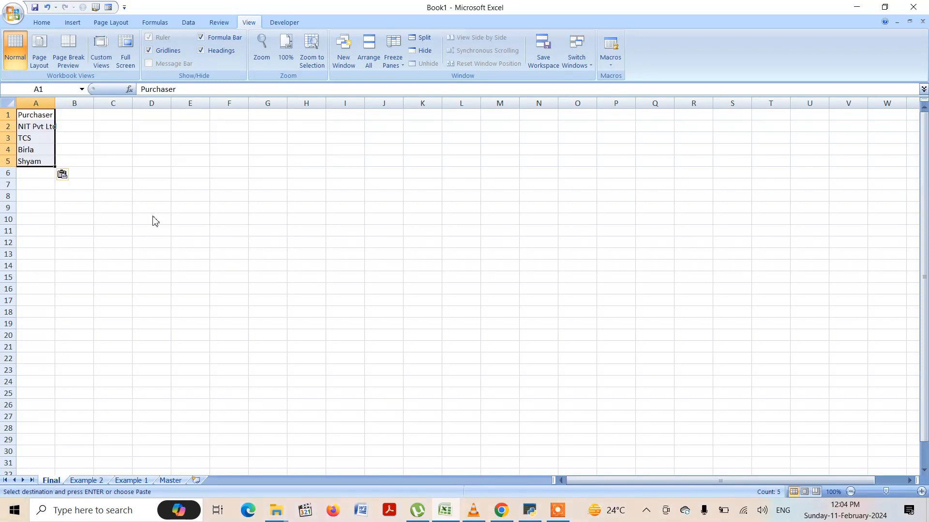
# Copy the Type, Rate and Total headers (F1:H1) from Example 2 into Final starting at B1
pyautogui.click(89, 480)
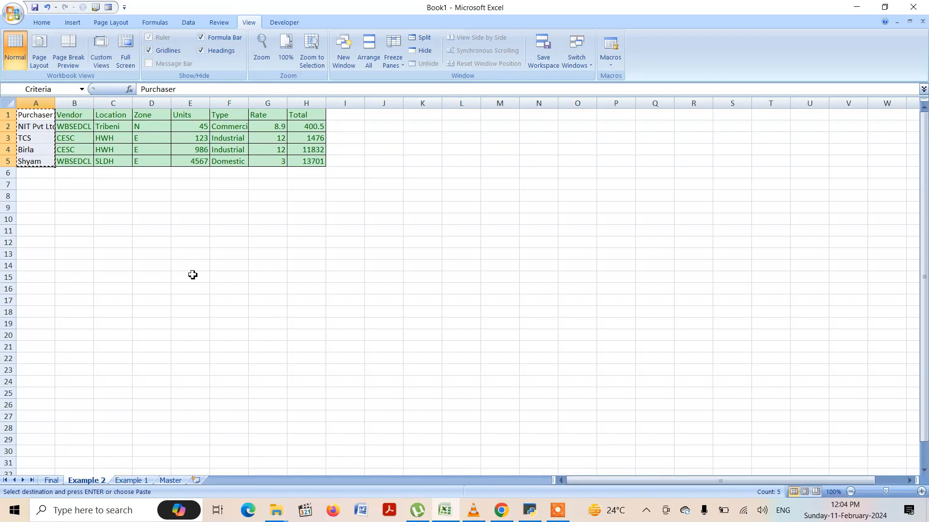
pyautogui.click(221, 115)
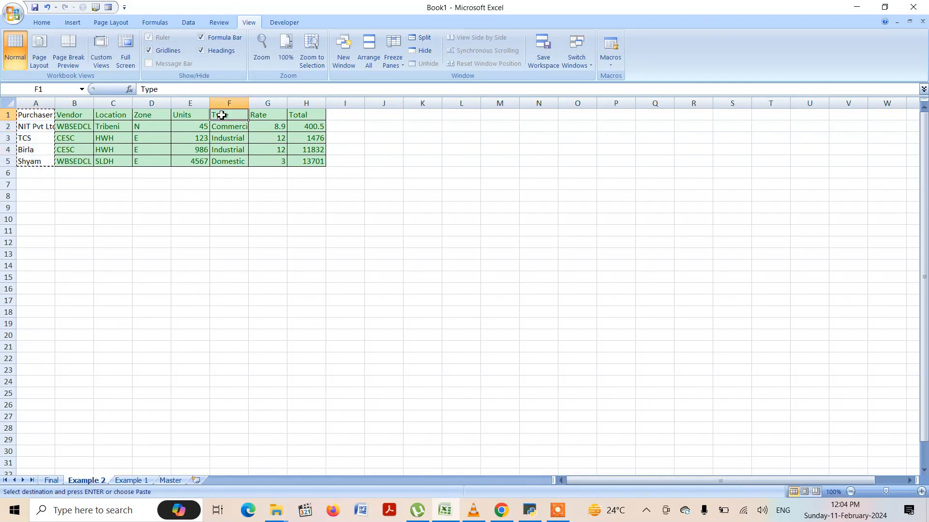
pyautogui.hotkey('shift', 'Right')
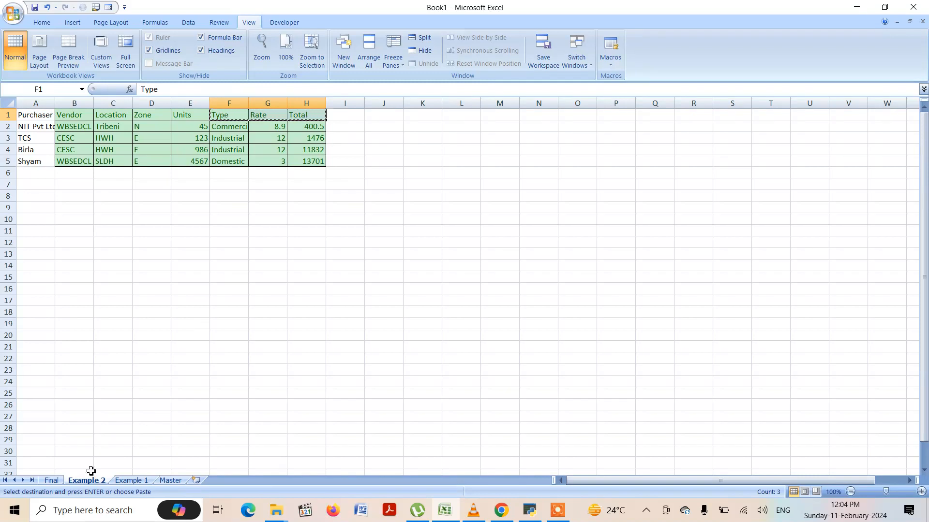
pyautogui.click(55, 483)
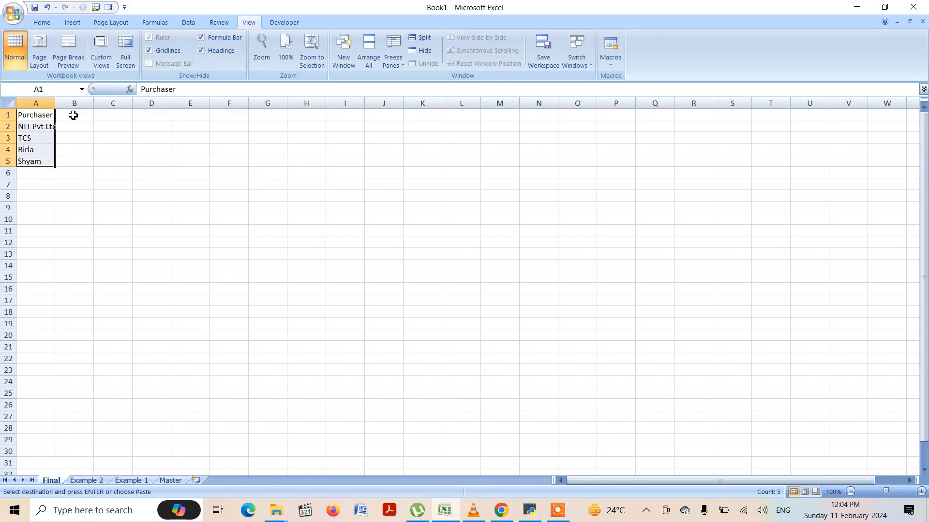
pyautogui.click(73, 115)
pyautogui.hotkey('ctrl', 'v')
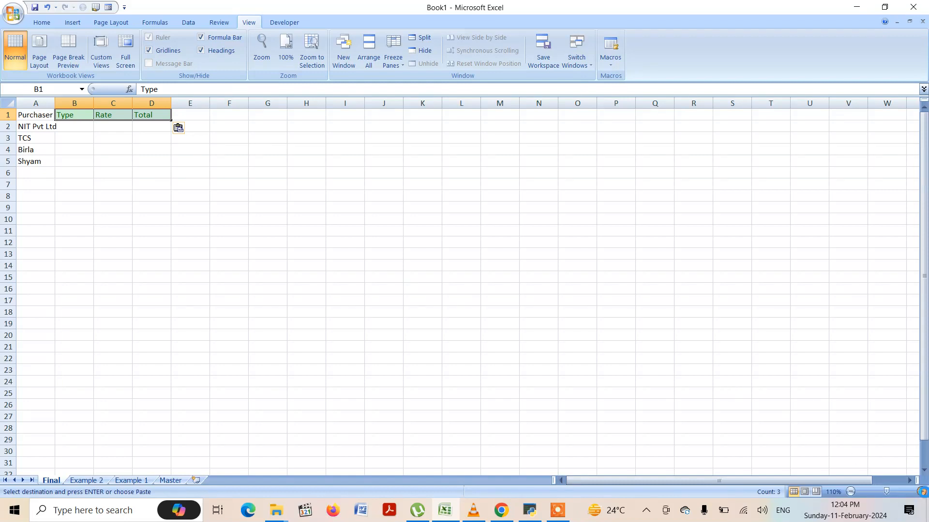
# Zoom the Final sheet to 200% and widen column A to fit the purchaser names
pyautogui.click(921, 492)
pyautogui.click(920, 492)
pyautogui.click(921, 491)
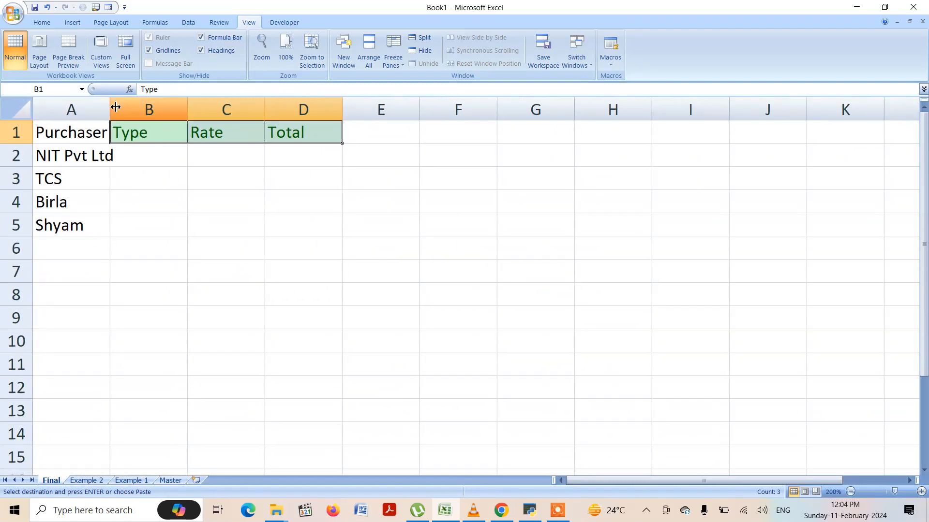
pyautogui.moveTo(110, 105); pyautogui.dragTo(186, 98)
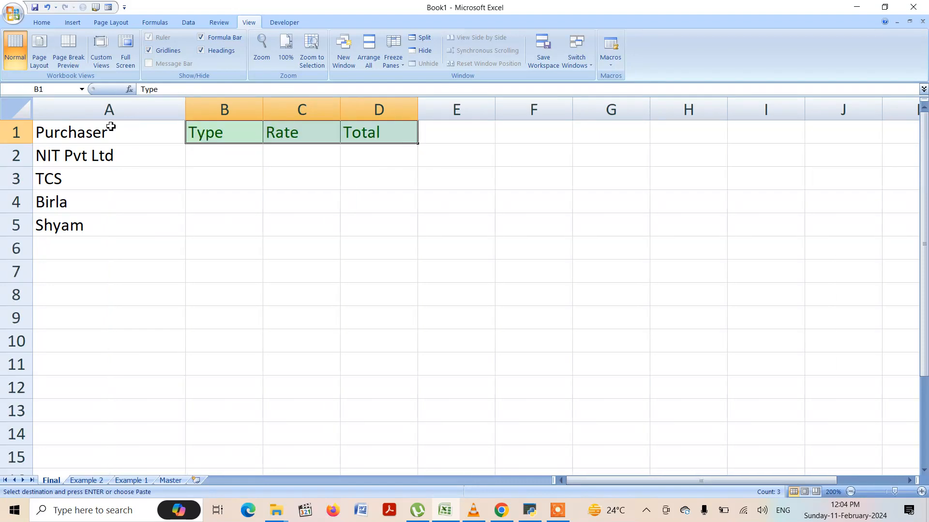
# Start an Advanced Filter on Final that copies to another location, with Master!$A$1:$H$14 as the list range
pyautogui.click(105, 132)
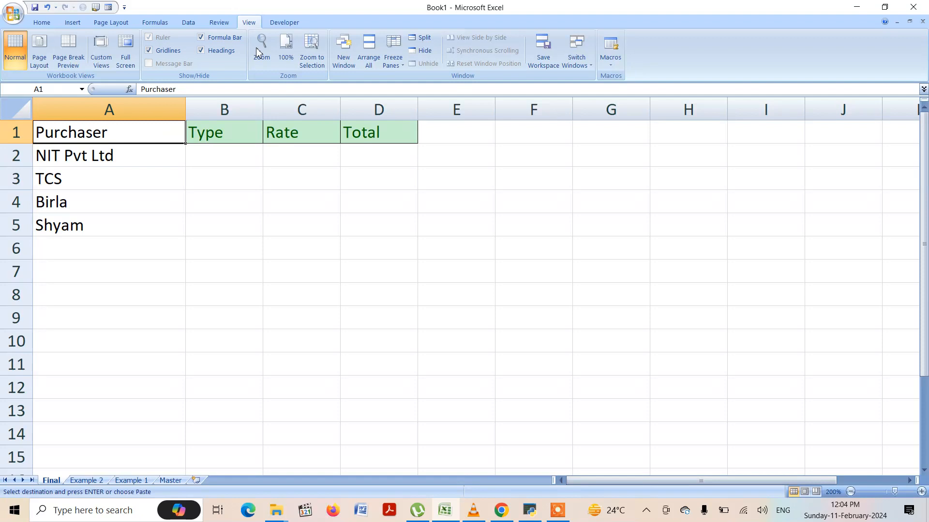
pyautogui.click(190, 23)
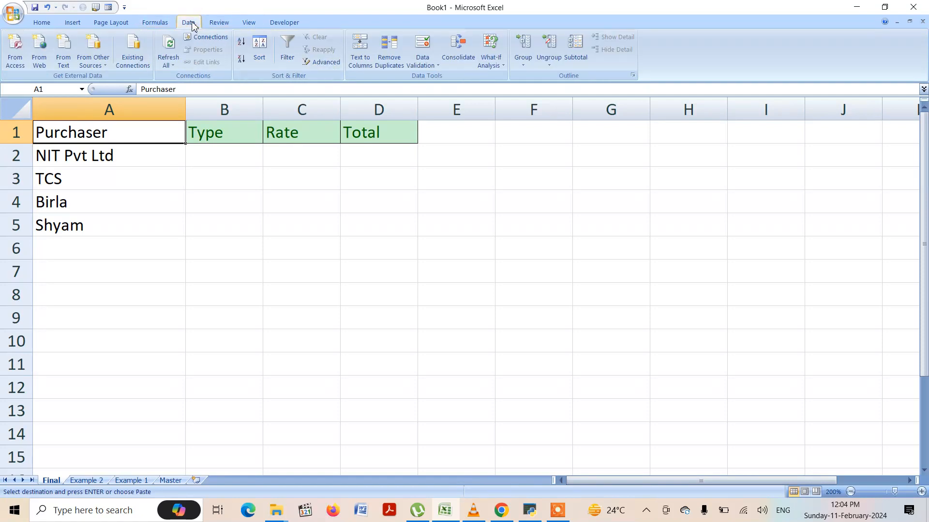
pyautogui.click(322, 63)
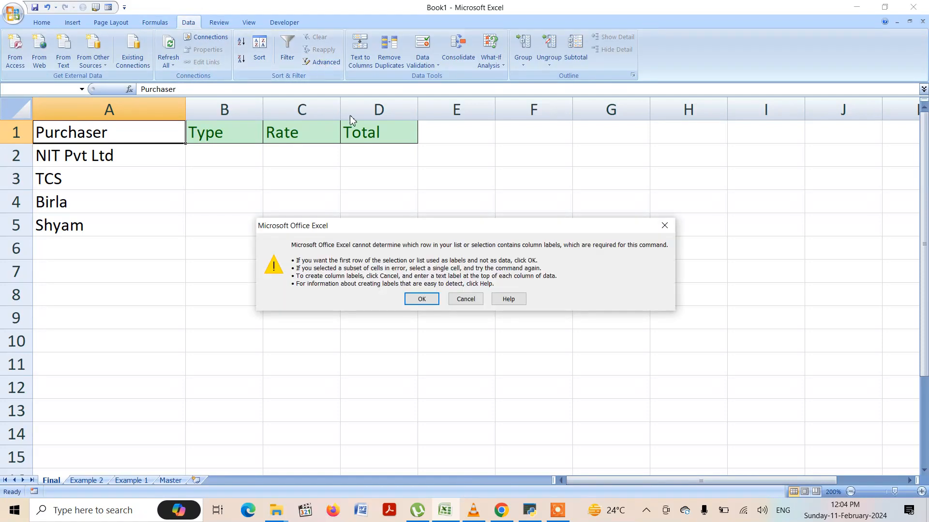
pyautogui.click(422, 299)
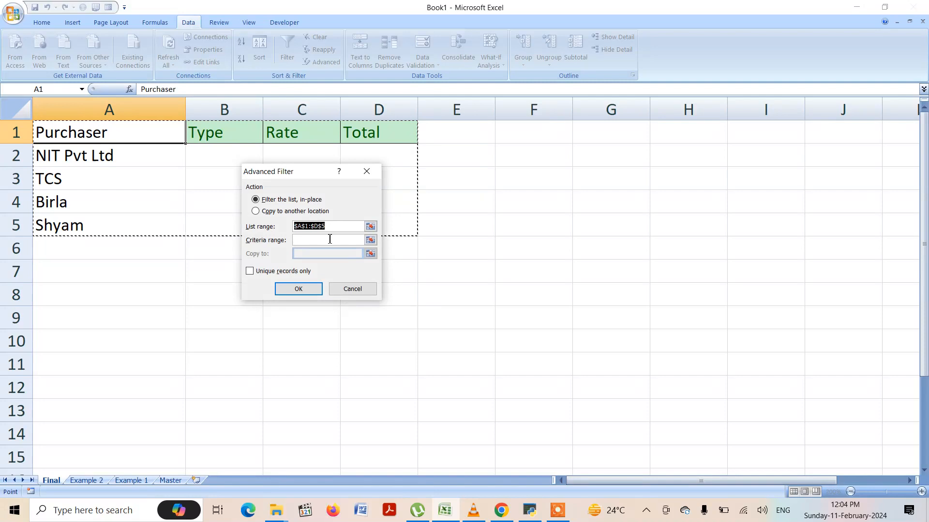
pyautogui.click(256, 211)
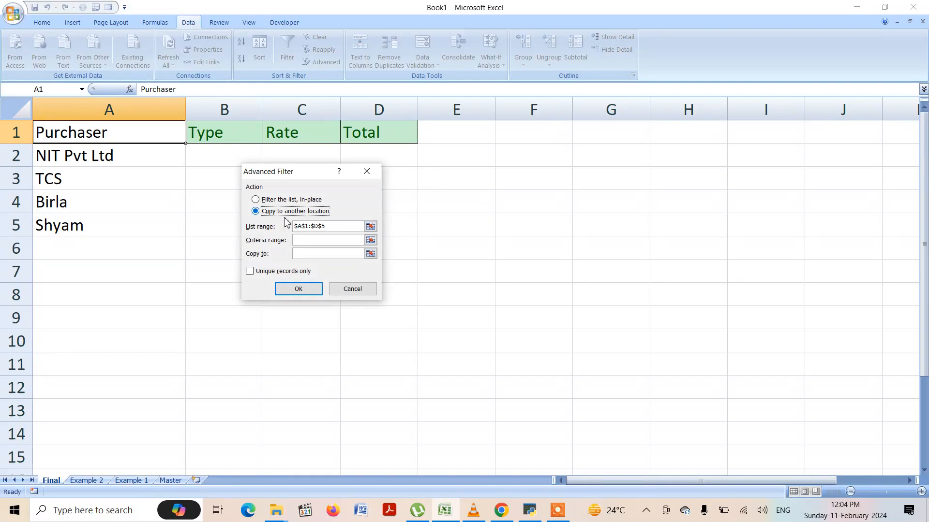
pyautogui.click(332, 226)
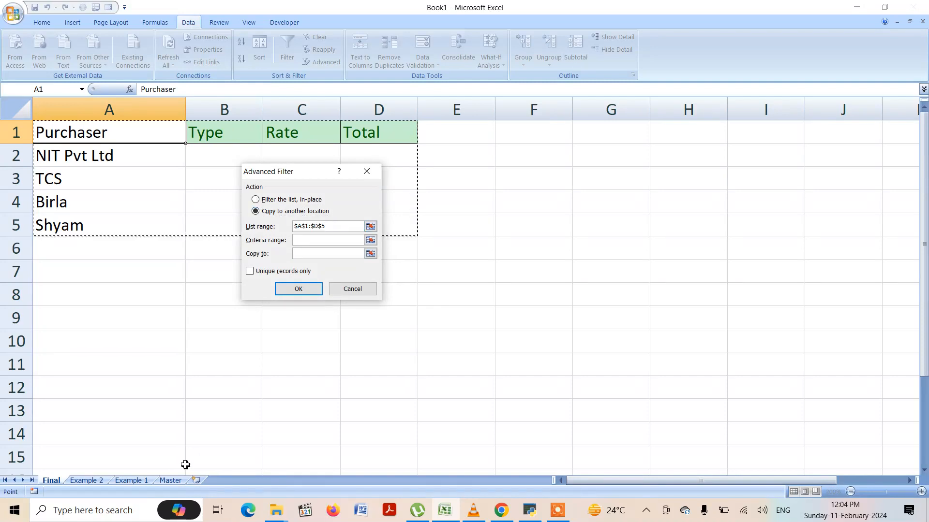
pyautogui.click(172, 480)
pyautogui.moveTo(36, 115); pyautogui.dragTo(283, 272)
# Set the criteria range to Final!$A$1:$A$5 and the copy-to range to Final!$B$1:$D$5, and run the filter
pyautogui.click(310, 240)
pyautogui.click(310, 240)
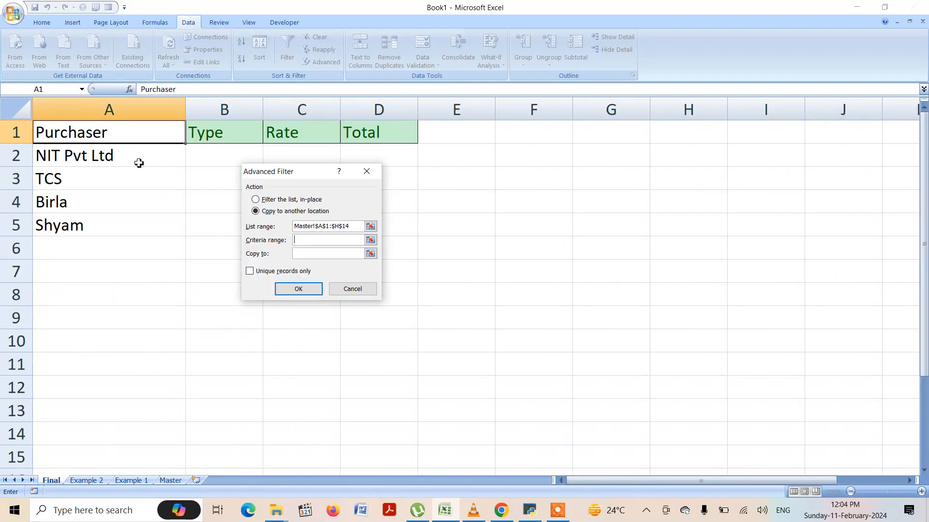
pyautogui.moveTo(128, 129); pyautogui.dragTo(142, 236)
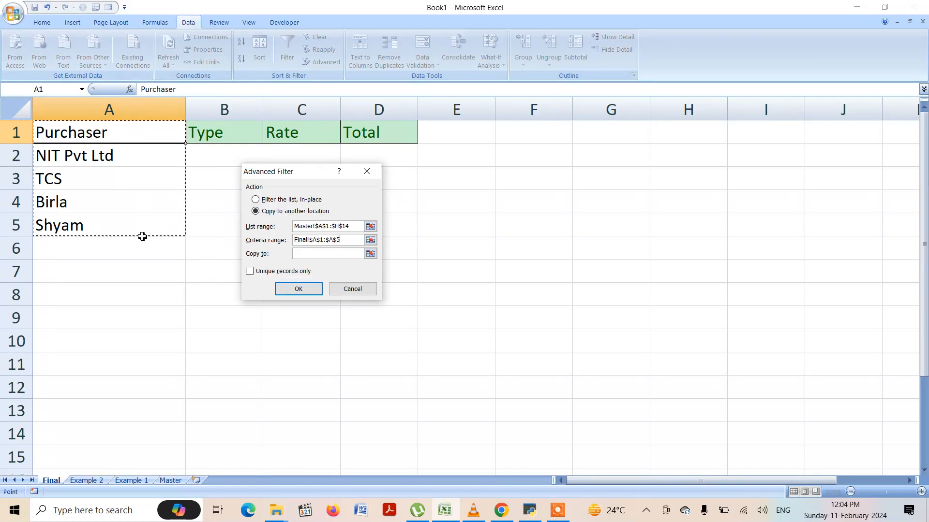
pyautogui.click(314, 254)
pyautogui.moveTo(204, 127)
pyautogui.mouseDown()
pyautogui.moveTo(213, 172)
pyautogui.moveTo(245, 230)
pyautogui.moveTo(369, 227)
pyautogui.mouseUp()
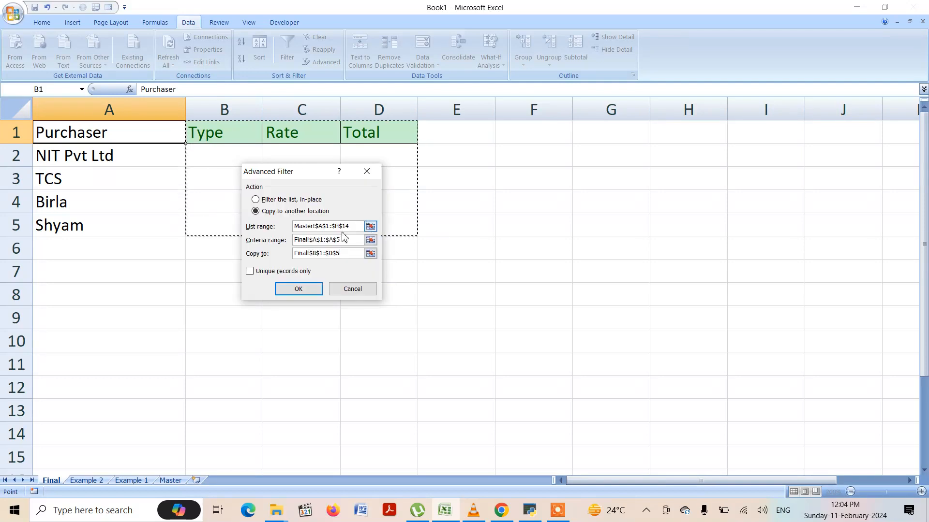
pyautogui.click(309, 290)
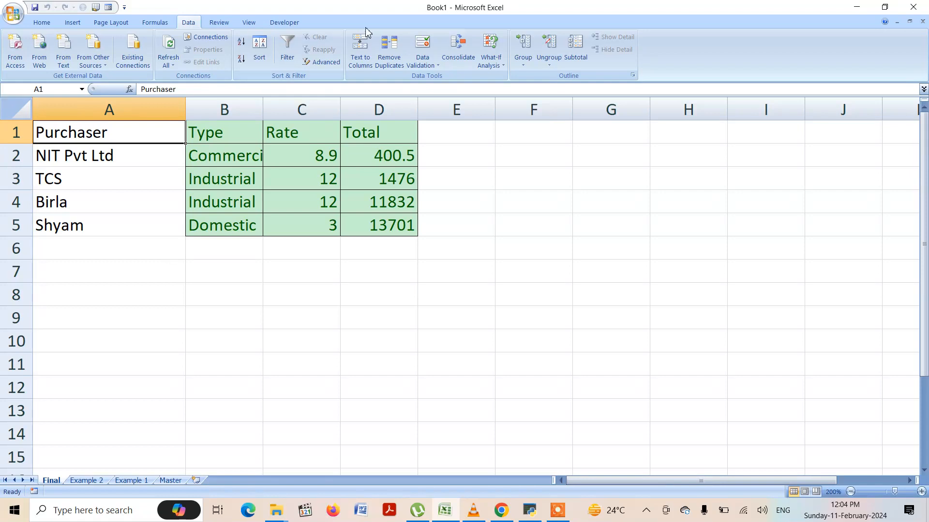
# Open two more windows of Book1 showing the Master sheet, arrange all windows vertically, and activate the Book1:2 window
pyautogui.click(248, 22)
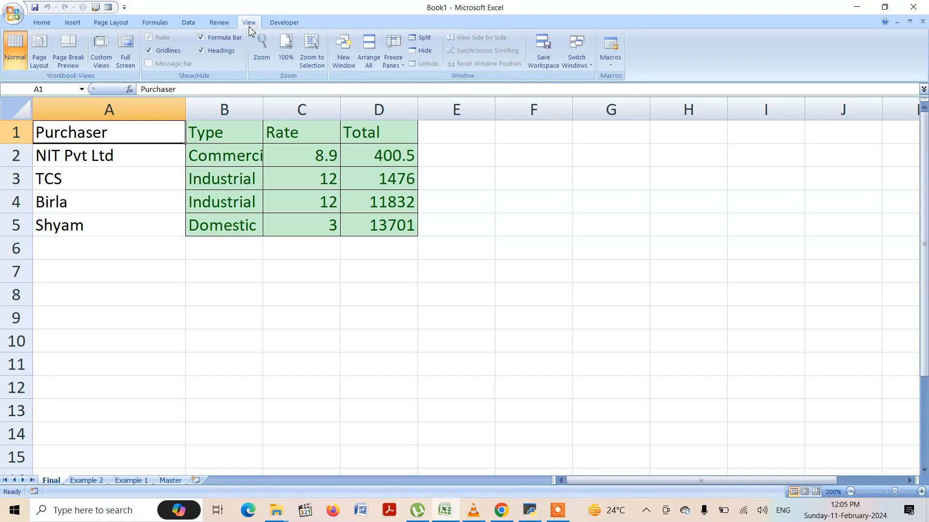
pyautogui.click(372, 57)
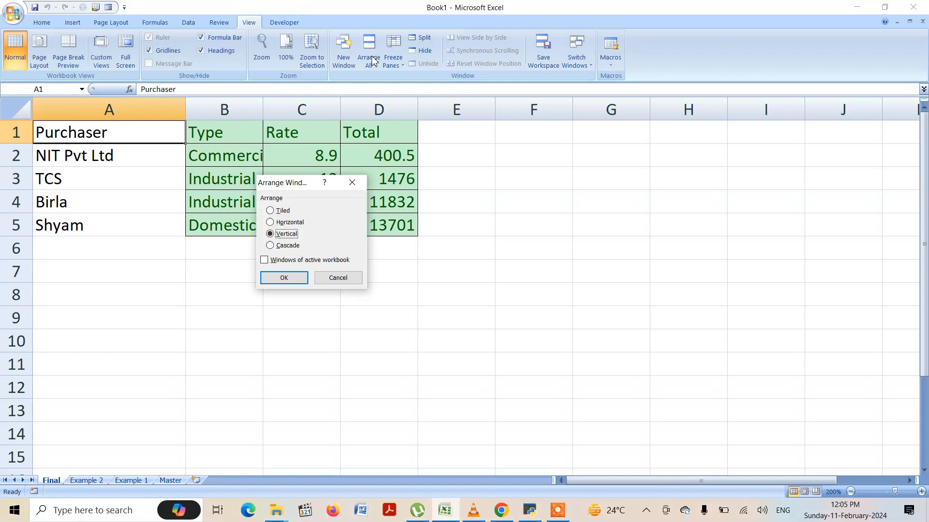
pyautogui.click(344, 278)
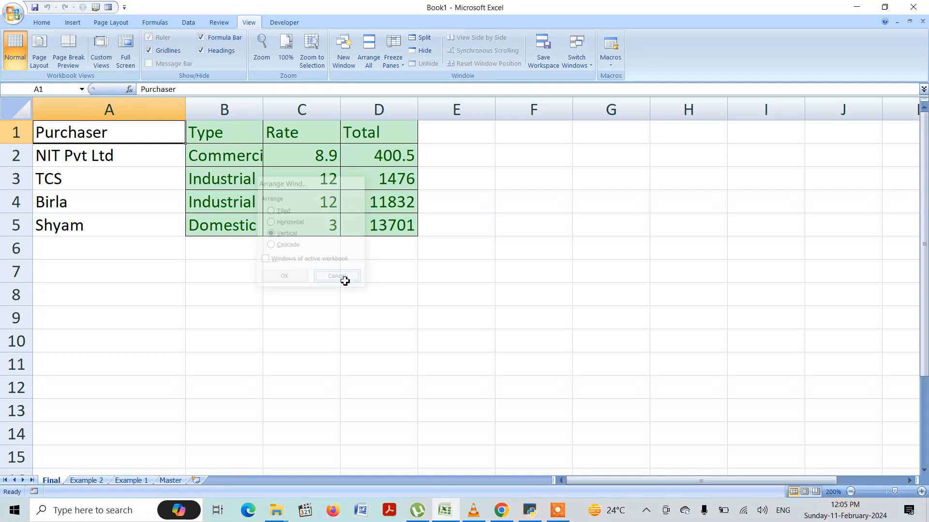
pyautogui.click(344, 54)
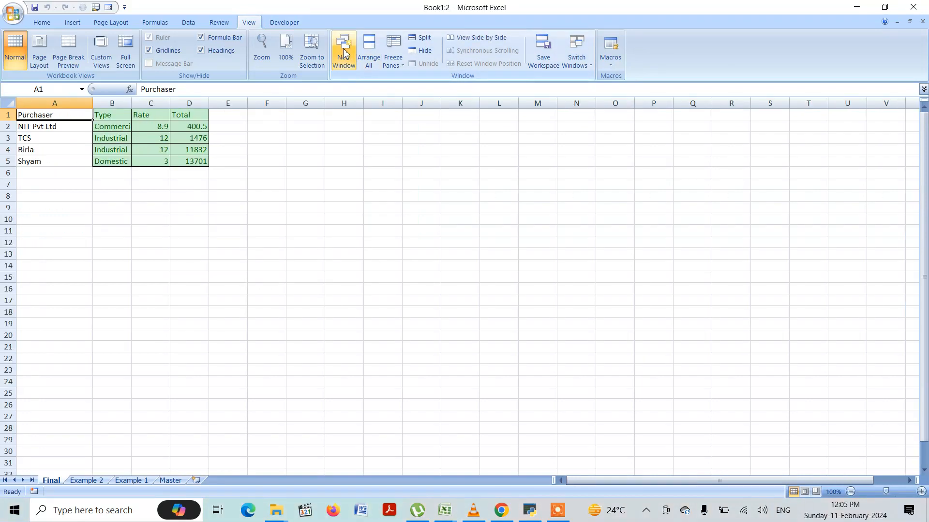
pyautogui.click(171, 481)
pyautogui.click(343, 63)
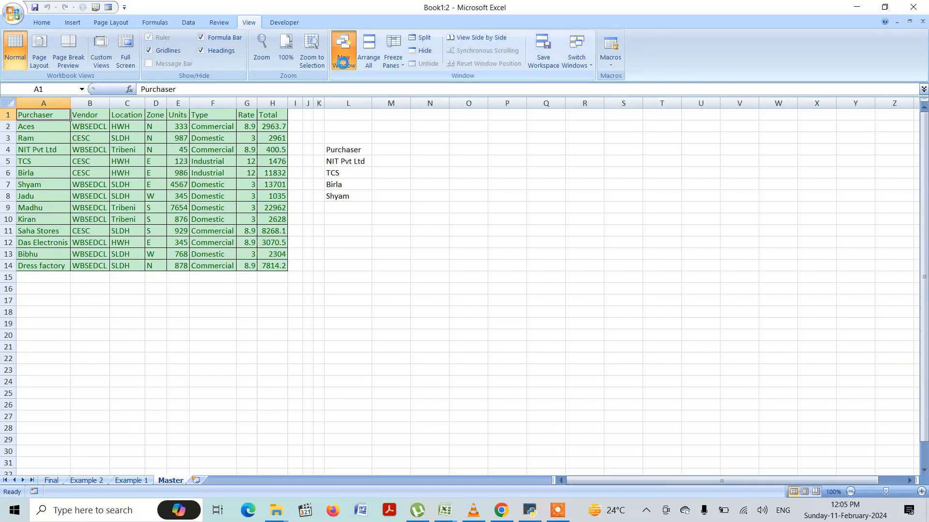
pyautogui.click(367, 63)
pyautogui.click(284, 278)
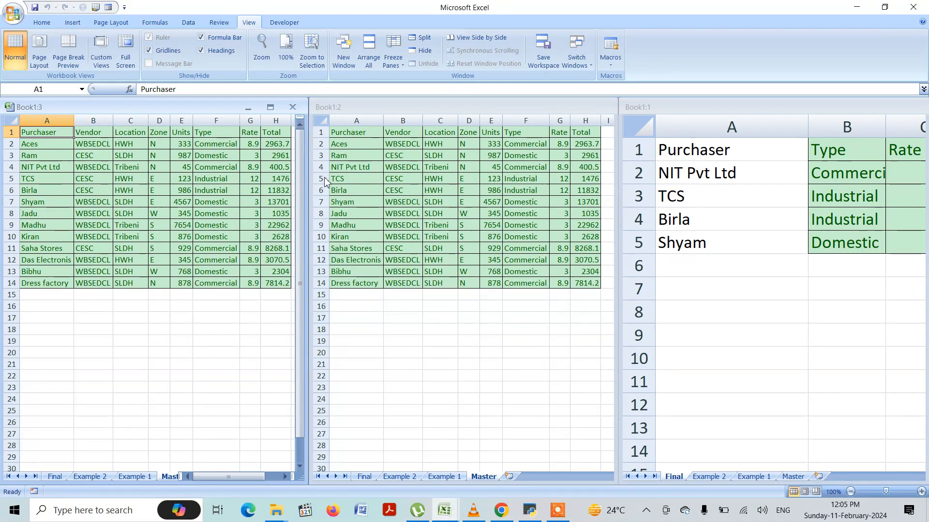
pyautogui.click(359, 159)
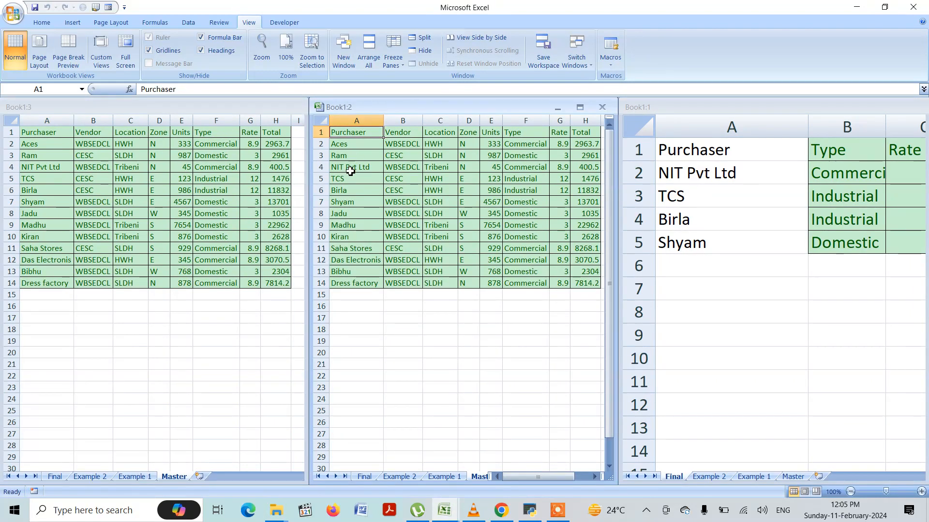
# Select A4:H6 on Master in Book1:2, and resize the Book1:2 and Book1:1 windows to show all their table columns side by side
pyautogui.moveTo(349, 169); pyautogui.dragTo(537, 191)
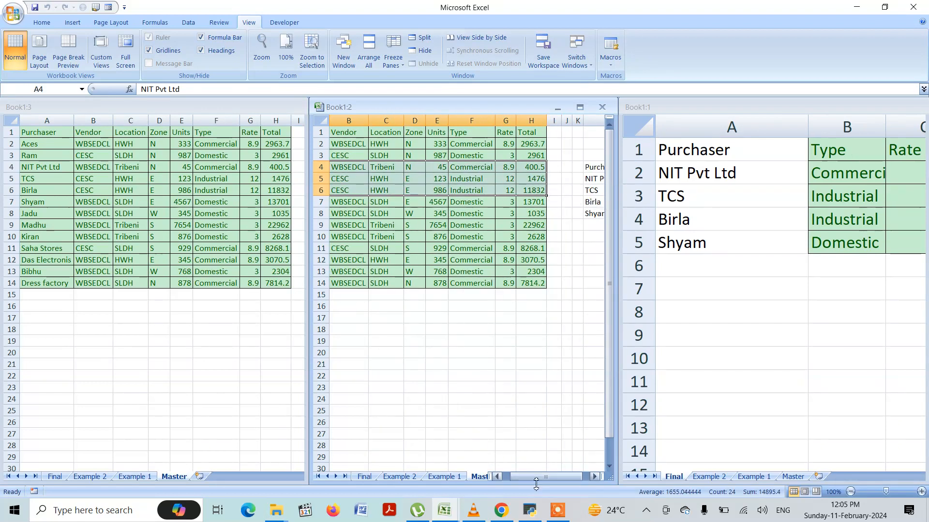
pyautogui.moveTo(535, 474); pyautogui.dragTo(507, 478)
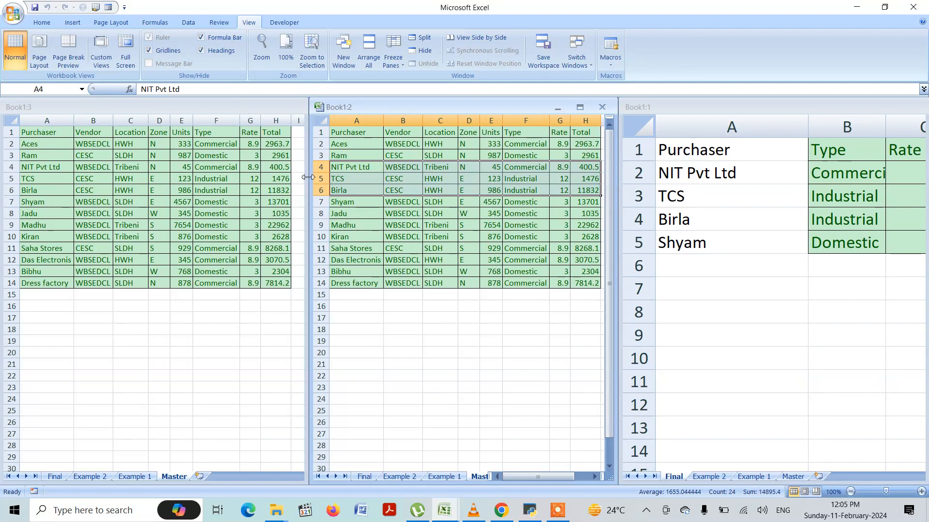
pyautogui.moveTo(308, 178); pyautogui.dragTo(140, 189)
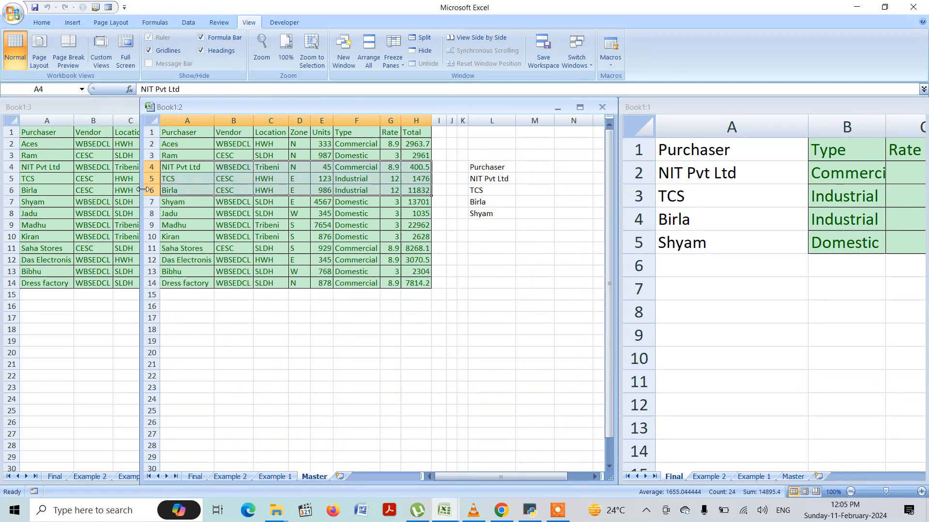
pyautogui.moveTo(620, 189); pyautogui.dragTo(515, 188)
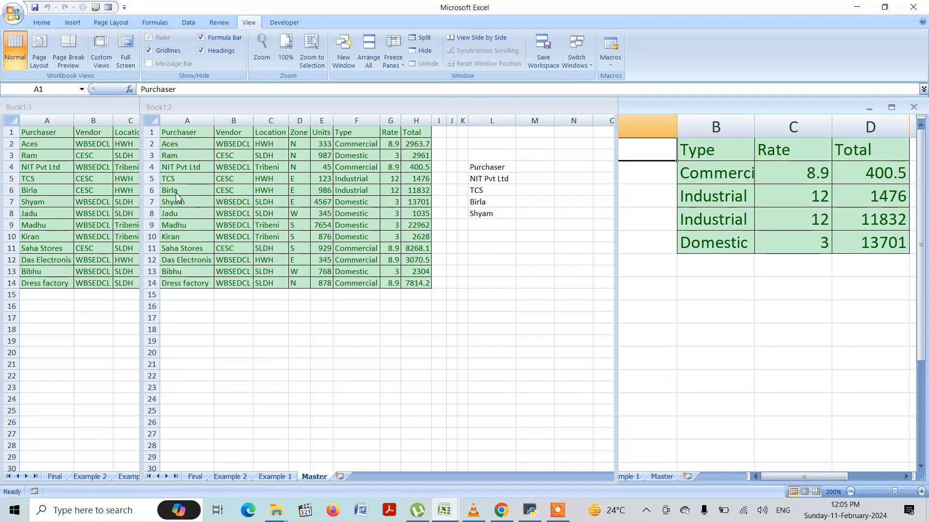
pyautogui.moveTo(619, 150); pyautogui.dragTo(466, 171)
pyautogui.click(466, 171)
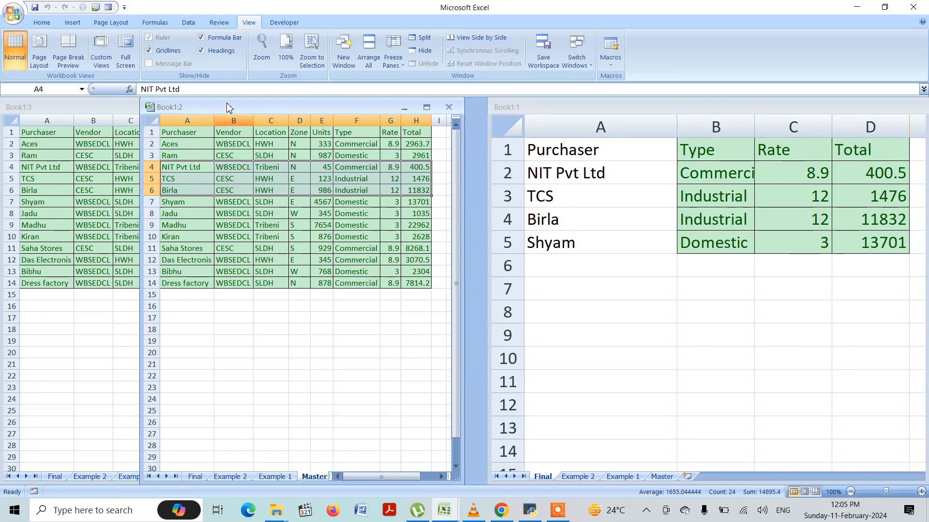
# Open the Advanced Filter settings for the Master table in the Book1:2 window
pyautogui.click(188, 22)
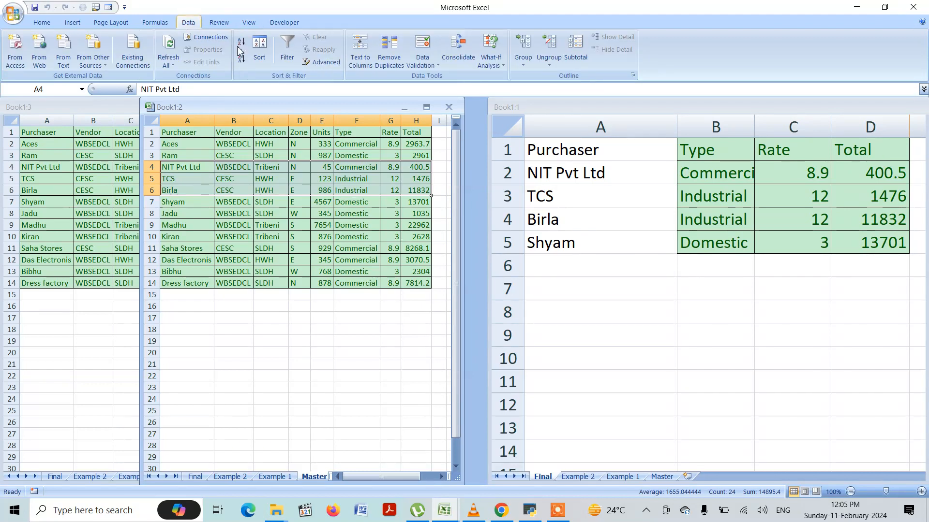
pyautogui.click(319, 61)
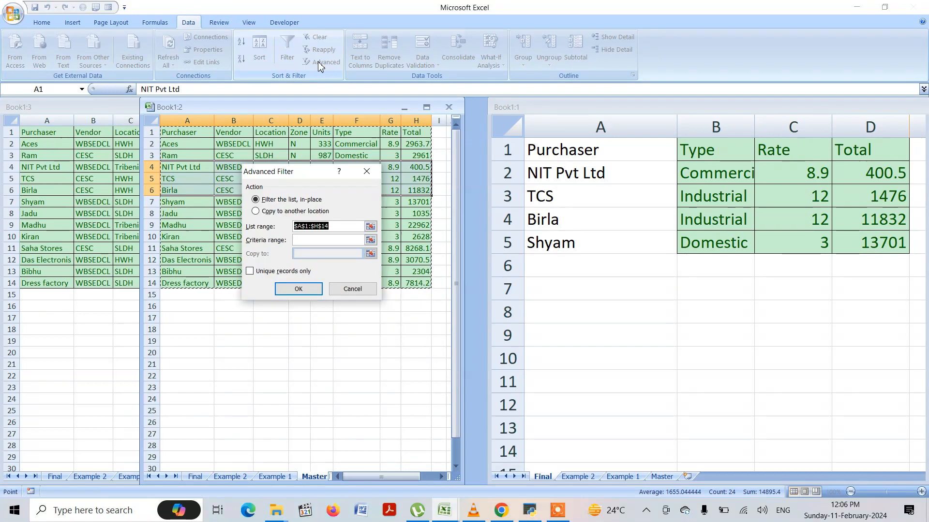